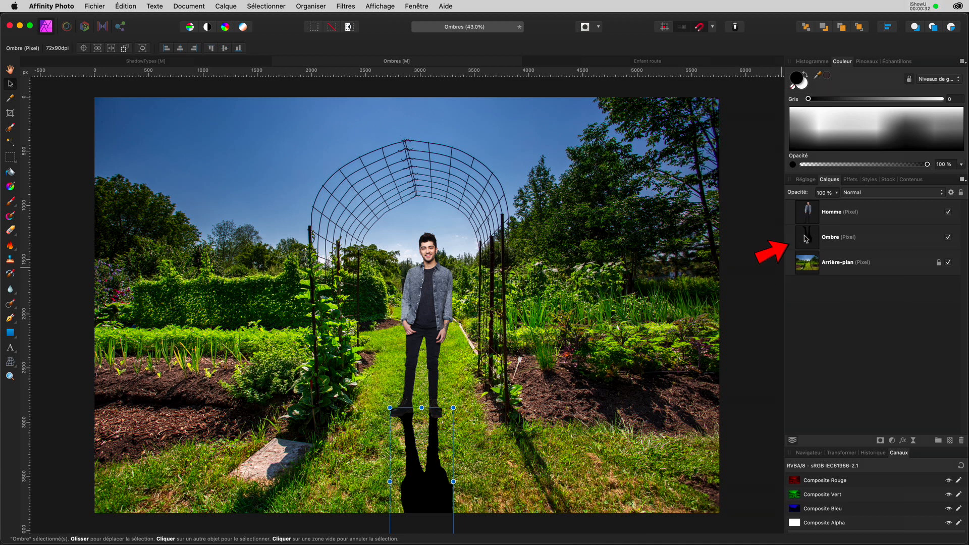
Select the Ombre layer holding the man's flipped black shadow beneath the Homme layer.
left_click(811, 237)
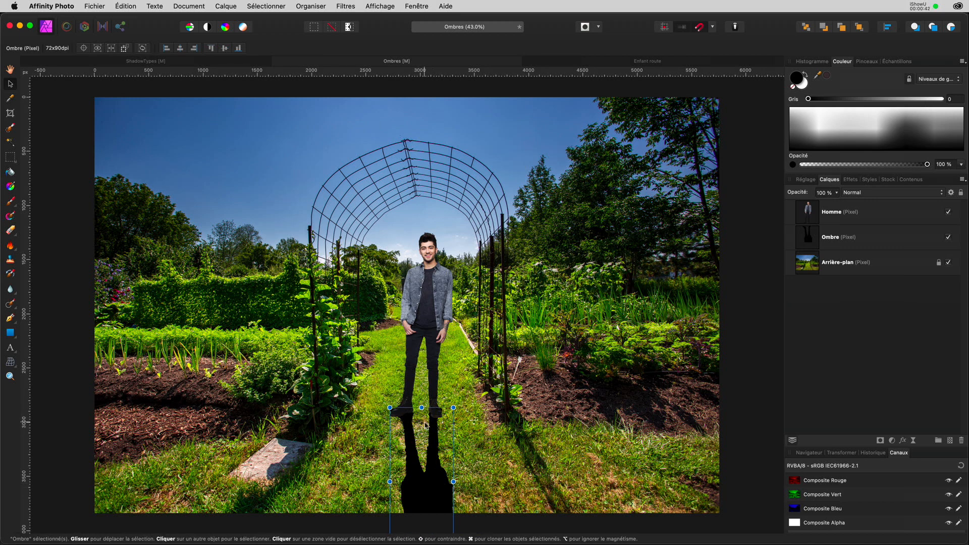
Nudge the Ombre shadow upward so its top meets the man's boots.
scroll(425, 426, "up", 10)
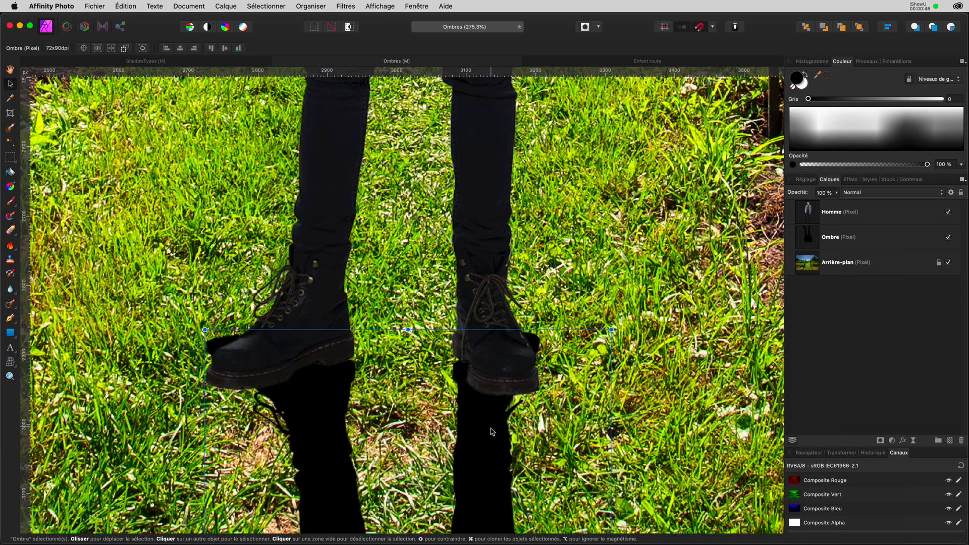
left_click_drag(484, 458, 479, 449)
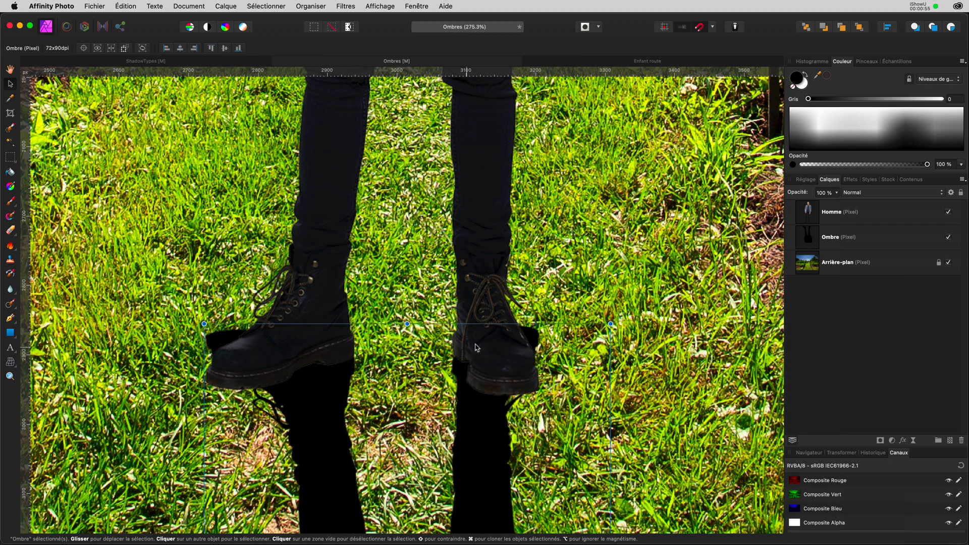
scroll(487, 331, "down", 3)
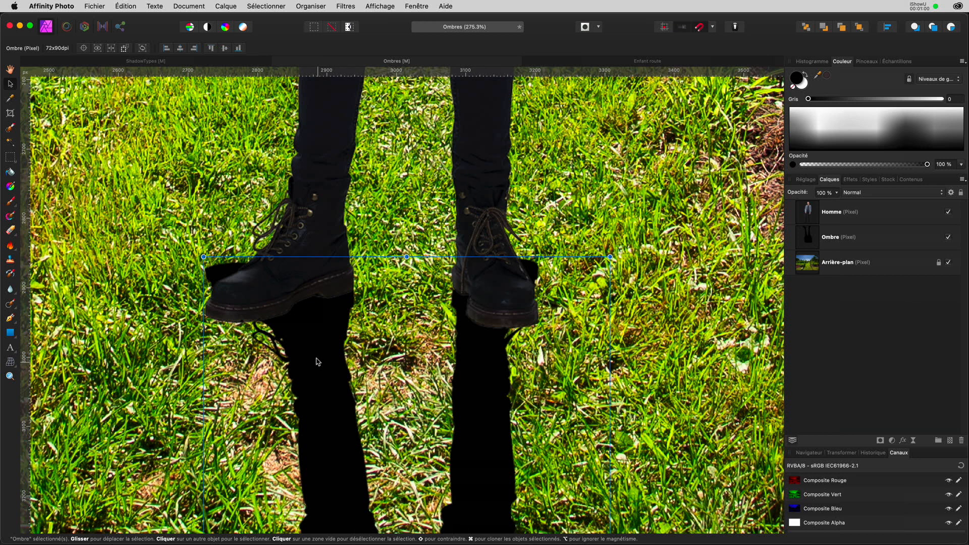
left_click(315, 358)
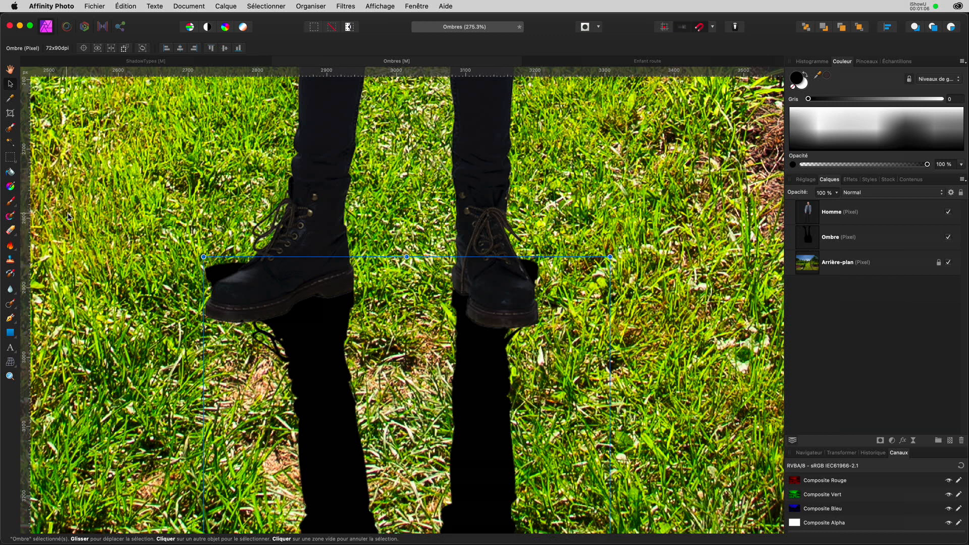
Erase the stray black blobs at the left and right boot toes.
left_click(11, 230)
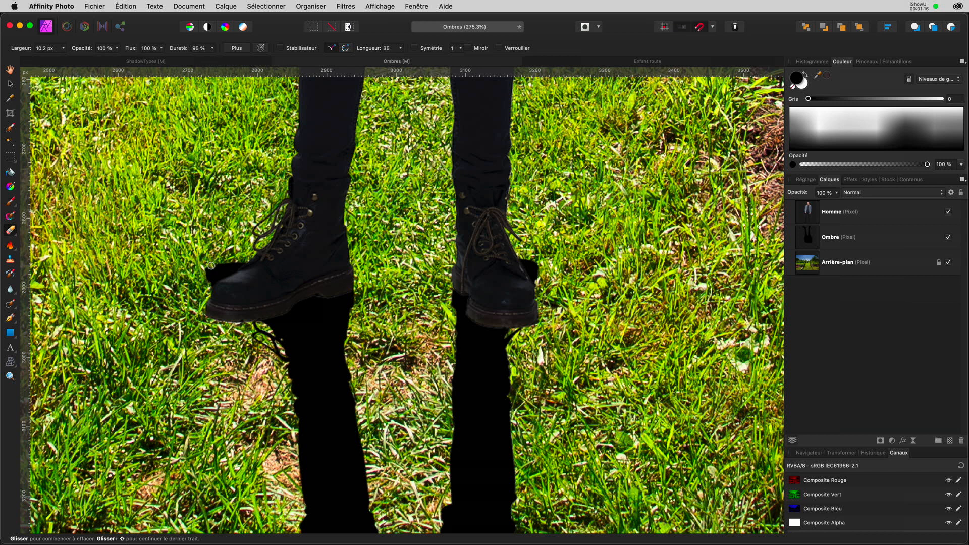
mouse_move(211, 265)
left_mouse_down()
mouse_move(199, 275)
mouse_move(253, 262)
mouse_move(215, 283)
left_mouse_up()
mouse_move(516, 265)
left_mouse_down()
mouse_move(521, 272)
mouse_move(523, 260)
mouse_move(534, 283)
left_mouse_up()
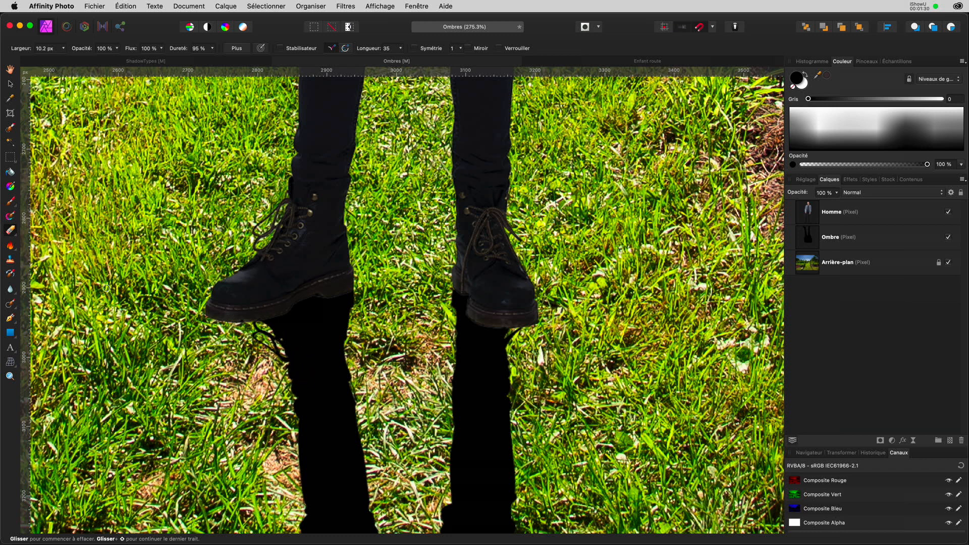
Set up the Paint Brush with 90 % hardness.
left_click(12, 203)
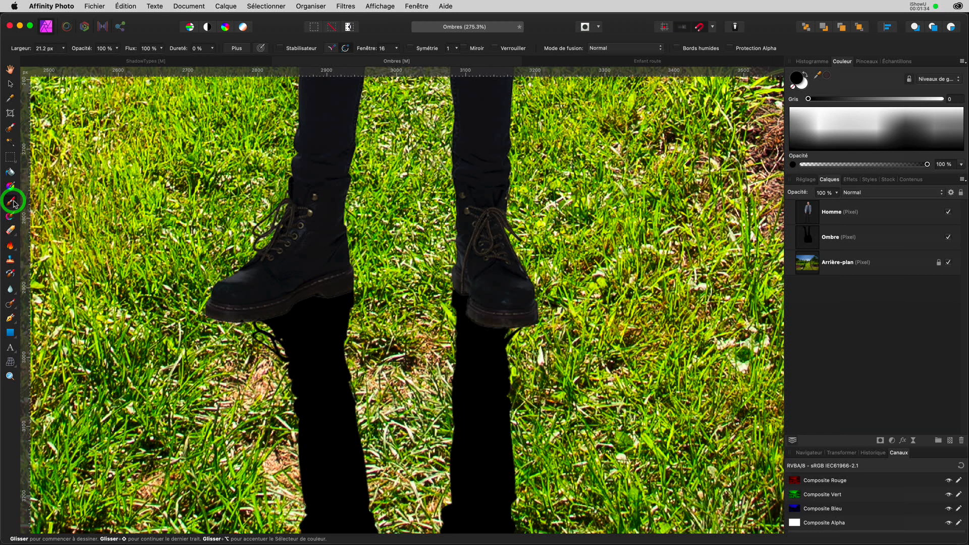
left_click(187, 48)
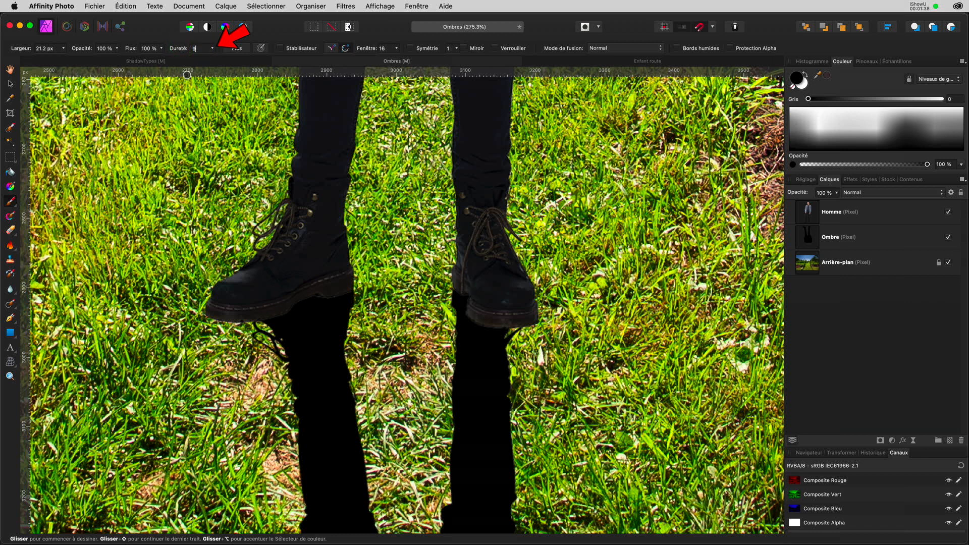
key("Return")
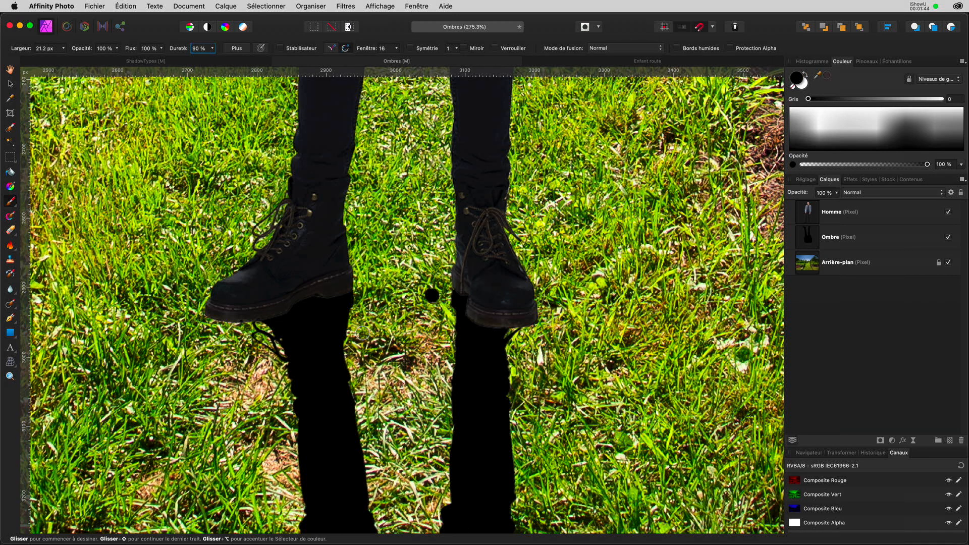
Paint black on the Ombre layer under both boot soles, closing the gaps.
scroll(266, 337, "down", 3)
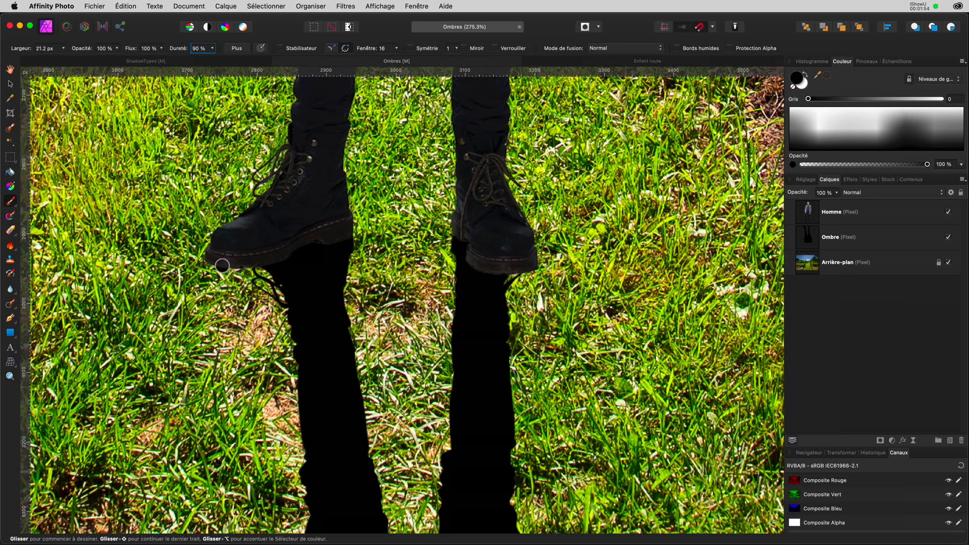
left_click_drag(223, 265, 296, 287)
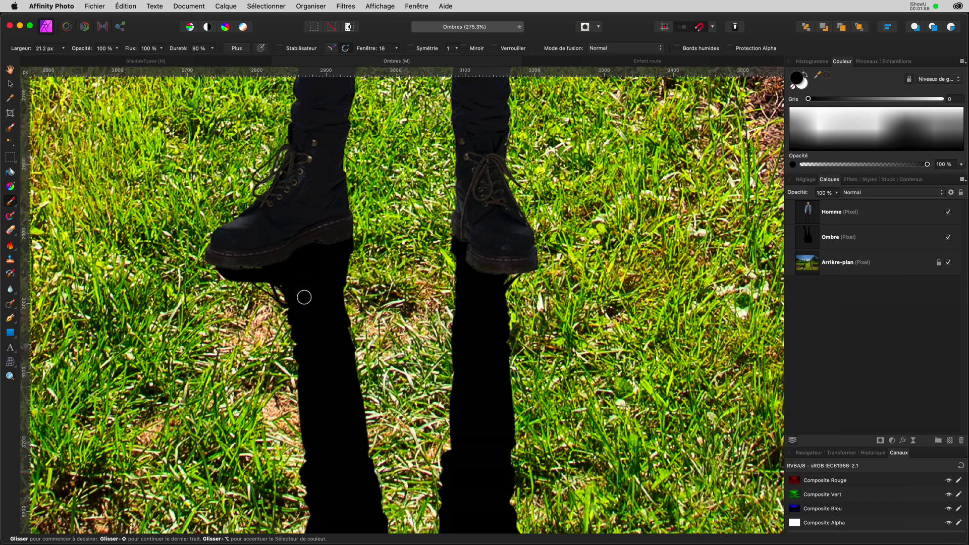
mouse_move(222, 265)
left_mouse_down()
mouse_move(274, 277)
mouse_move(308, 309)
left_mouse_up()
mouse_move(213, 260)
left_mouse_down()
mouse_move(227, 271)
mouse_move(328, 259)
left_mouse_up()
mouse_move(530, 268)
left_mouse_down()
mouse_move(523, 315)
mouse_move(503, 342)
mouse_move(520, 264)
left_mouse_up()
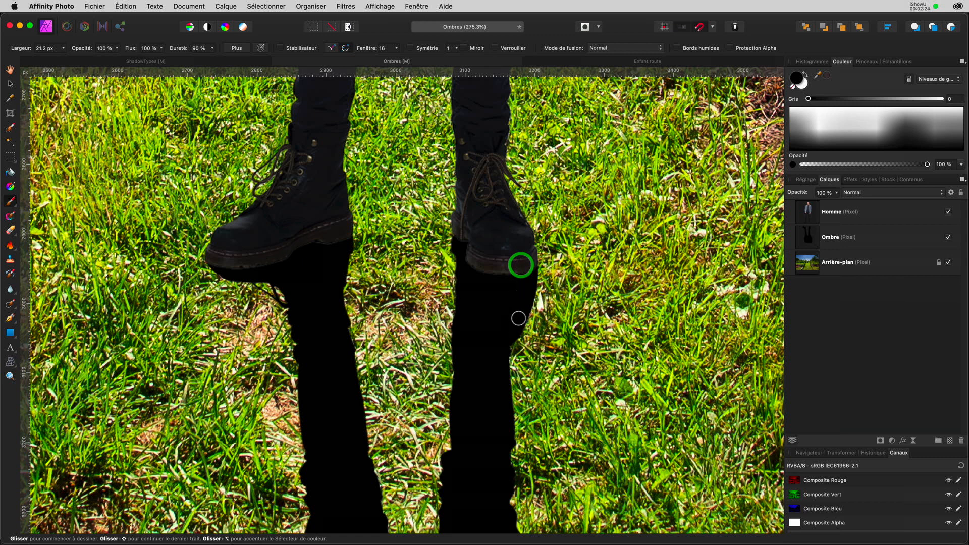
left_click(508, 350)
left_click_drag(508, 350, 500, 396)
scroll(495, 310, "down", 3)
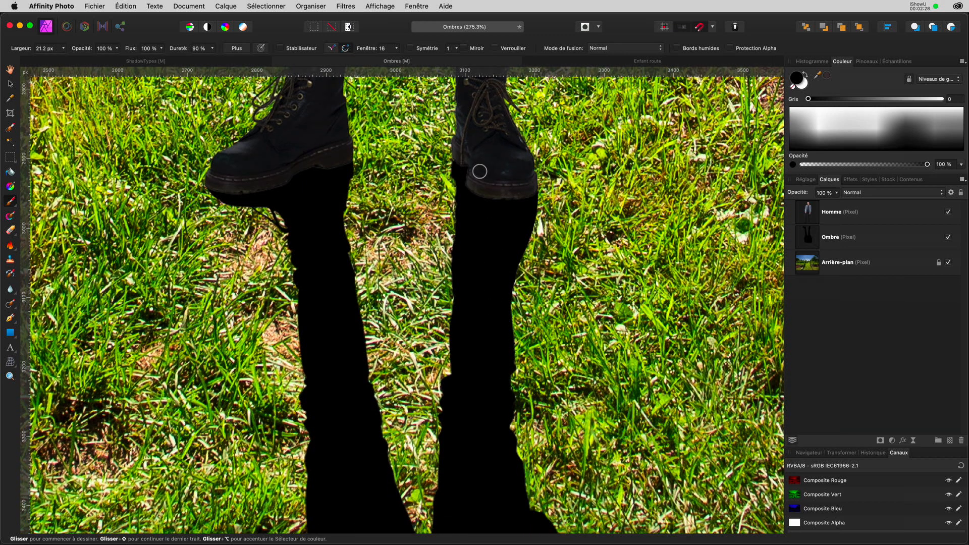
key("super+0")
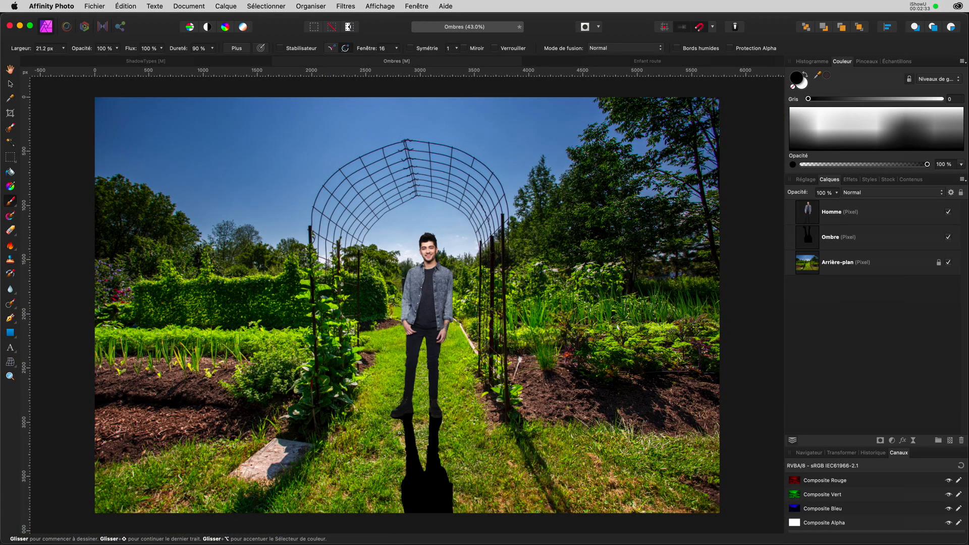
Brush black under the left boot's toe so the shadow joins the sole.
scroll(399, 432, "up", 10)
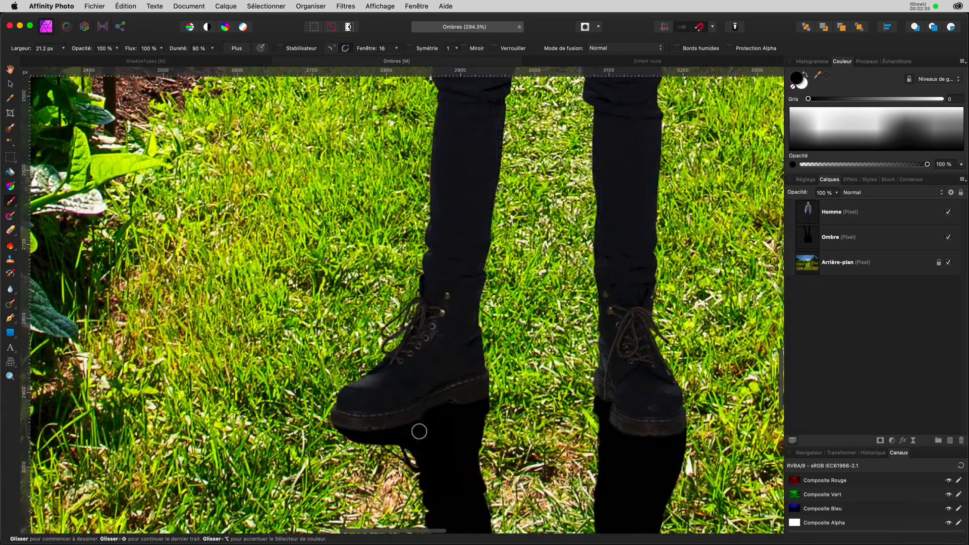
left_click_drag(417, 430, 422, 294)
mouse_move(348, 293)
left_mouse_down()
mouse_move(360, 311)
mouse_move(438, 317)
mouse_move(400, 320)
mouse_move(445, 349)
left_mouse_up()
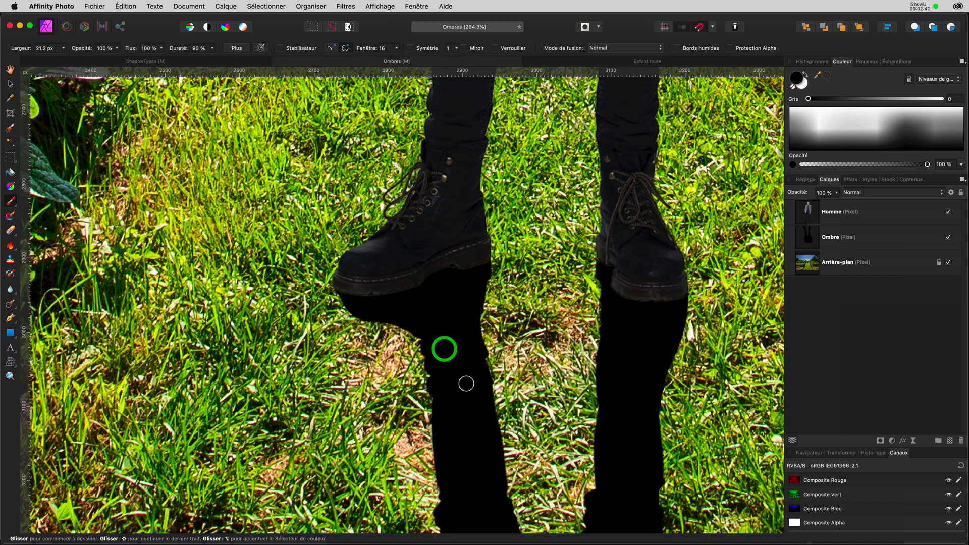
scroll(464, 373, "down", 10)
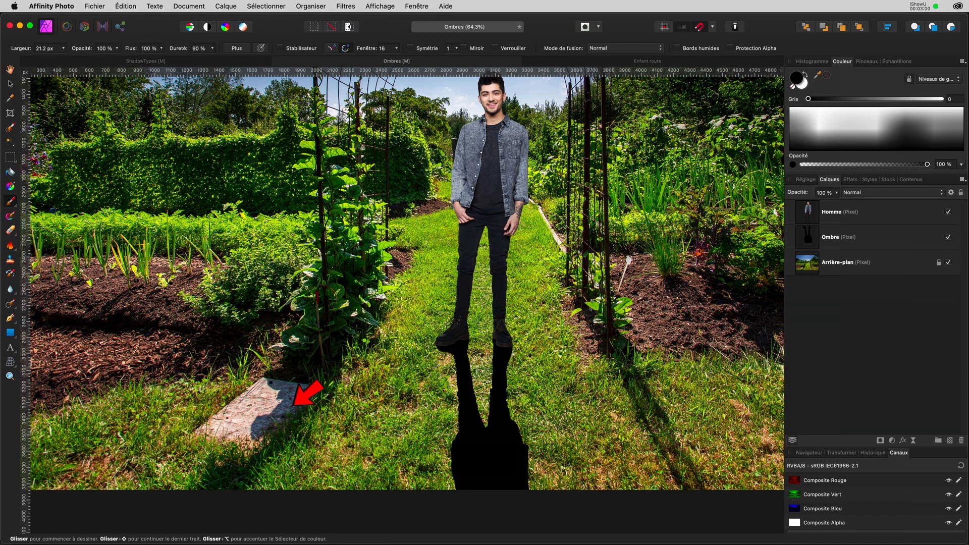
left_click(828, 258)
left_click(823, 238)
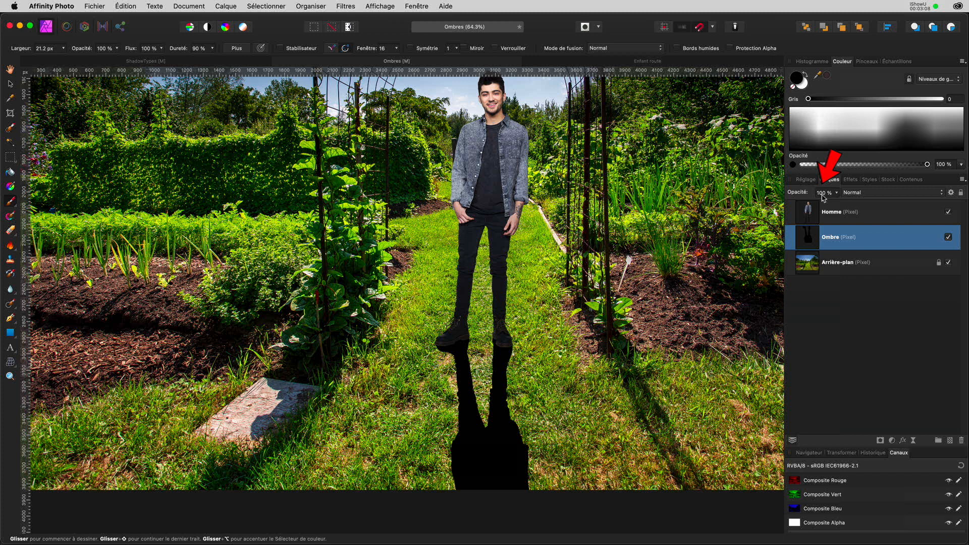
left_click_drag(837, 196, 817, 205)
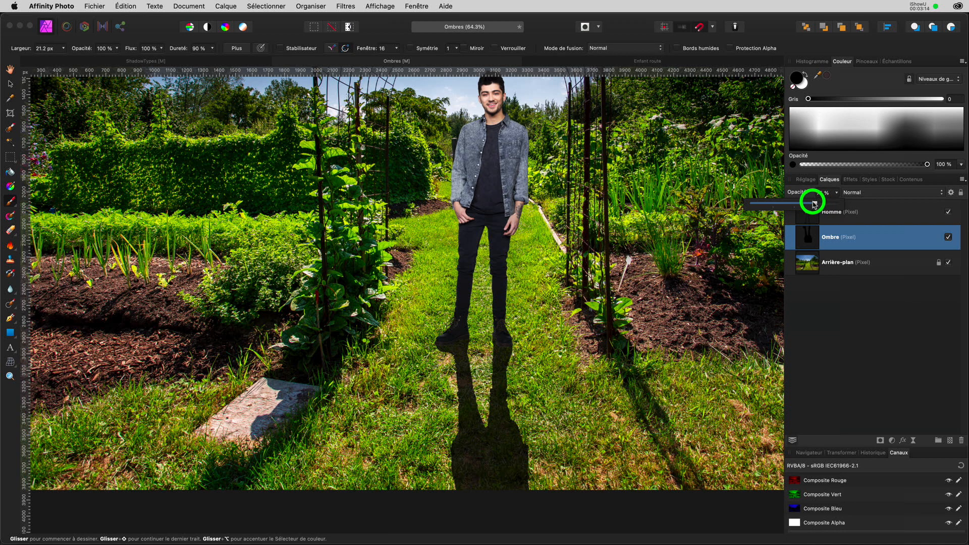
mouse_move(816, 204)
left_mouse_down()
mouse_move(805, 204)
mouse_move(819, 204)
left_mouse_up()
left_click_drag(819, 204, 847, 202)
left_click(830, 192)
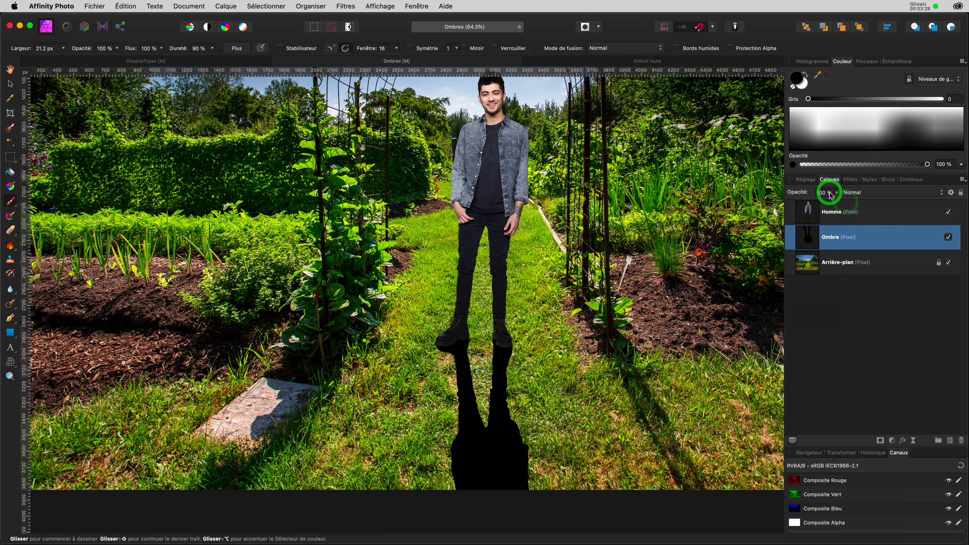
left_click(811, 238)
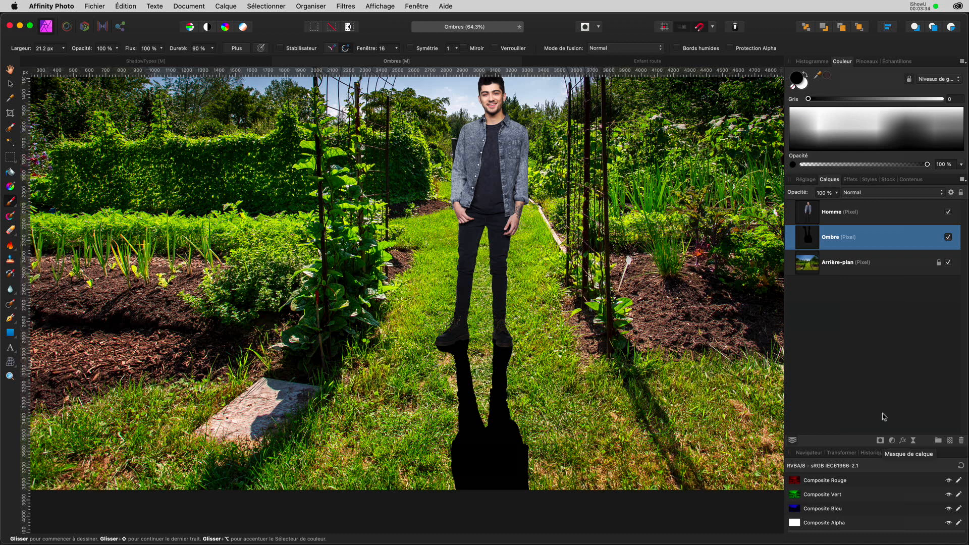
left_click(809, 238)
Add a mask to the Ombre layer and hide the shadow's top below the feet with a ~150 px brush.
left_click(881, 441)
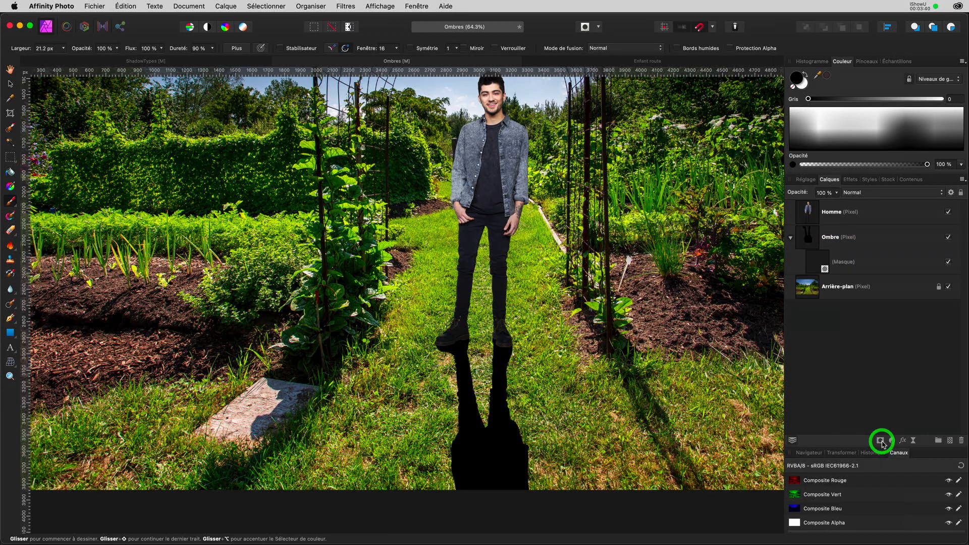
left_click(817, 264)
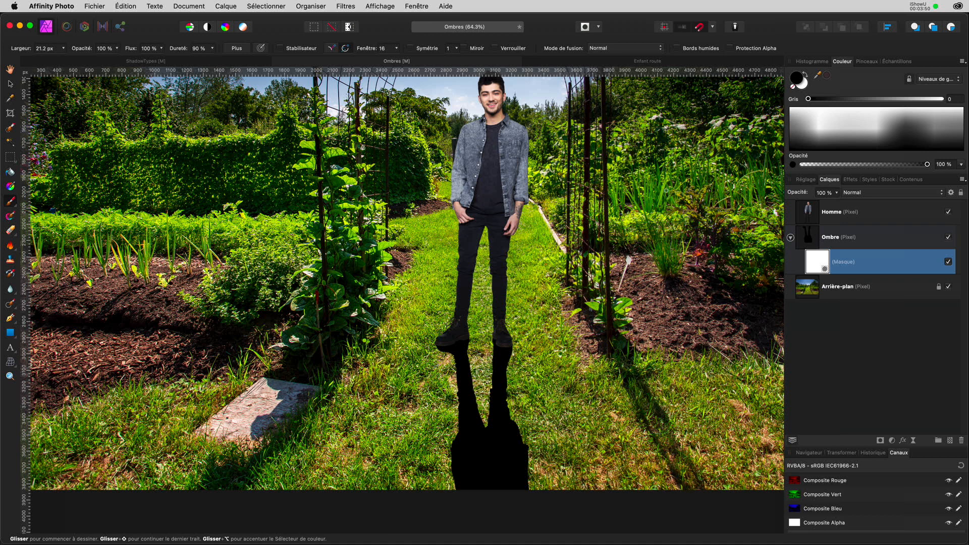
left_click(803, 74)
key("bracketright")
key("bracketright")
key("bracketright")
key("bracketright")
key("bracketright")
key("bracketright")
key("bracketright")
key("bracketright")
key("bracketright")
key("bracketright")
key("bracketright")
key("bracketright")
key("bracketright")
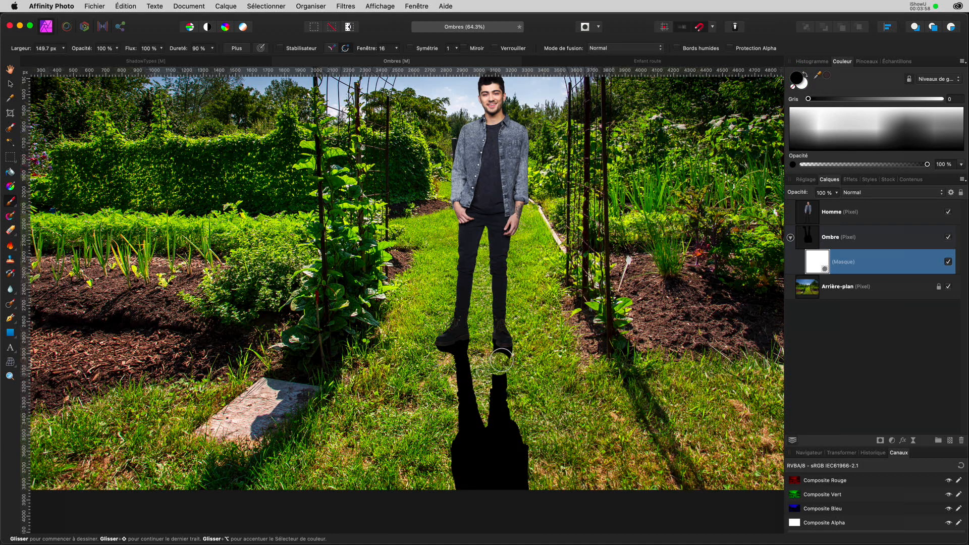
left_click(814, 260)
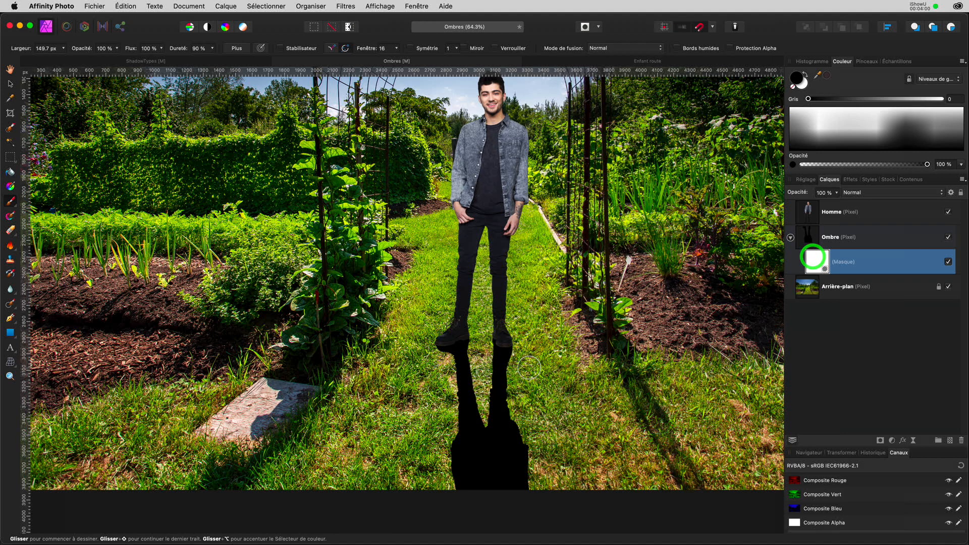
mouse_move(525, 359)
left_mouse_down()
mouse_move(404, 354)
mouse_move(445, 347)
mouse_move(504, 366)
mouse_move(495, 356)
mouse_move(502, 345)
mouse_move(503, 380)
mouse_move(521, 354)
mouse_move(458, 333)
mouse_move(467, 344)
mouse_move(454, 390)
left_mouse_up()
Try a 45-grey mask stroke, undo it, and lower the working grey to black.
left_click(805, 83)
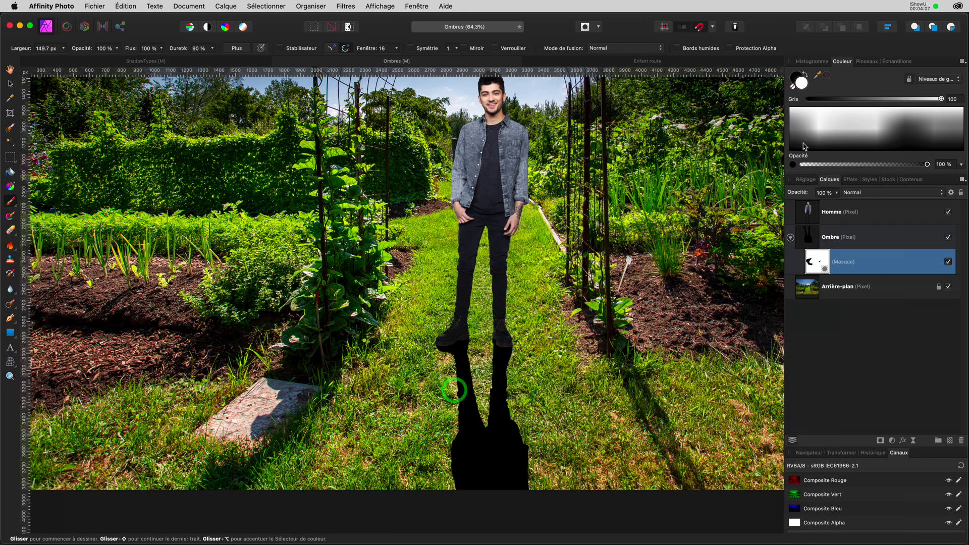
left_click(869, 98)
mouse_move(535, 354)
left_mouse_down()
mouse_move(491, 355)
mouse_move(487, 369)
mouse_move(414, 385)
mouse_move(409, 416)
mouse_move(484, 445)
mouse_move(449, 423)
mouse_move(510, 404)
left_mouse_up()
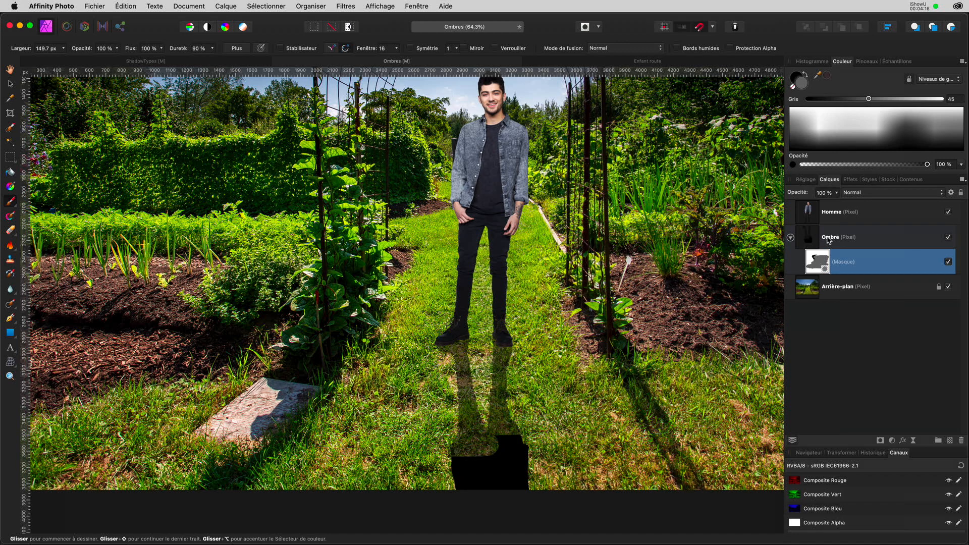
key("super+z")
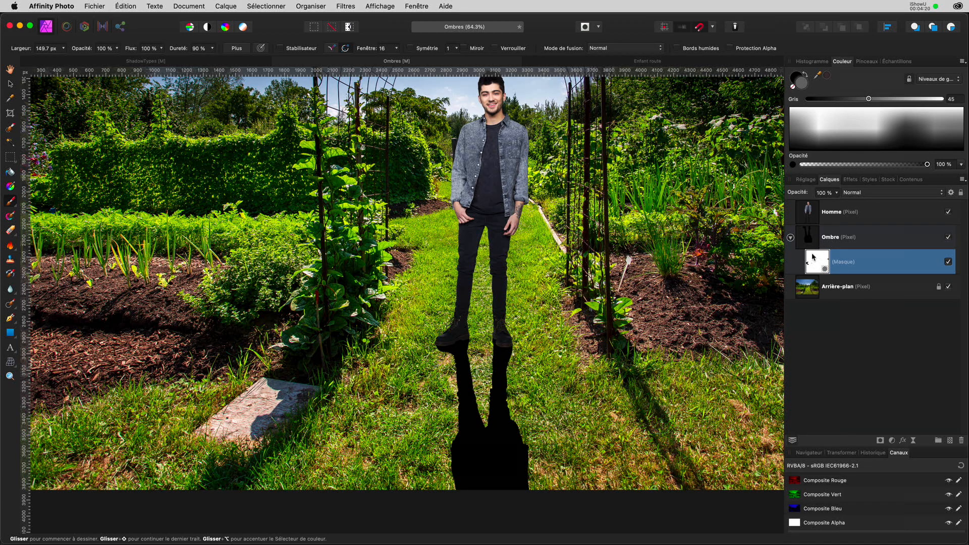
left_click(815, 258)
left_click_drag(868, 101, 757, 110)
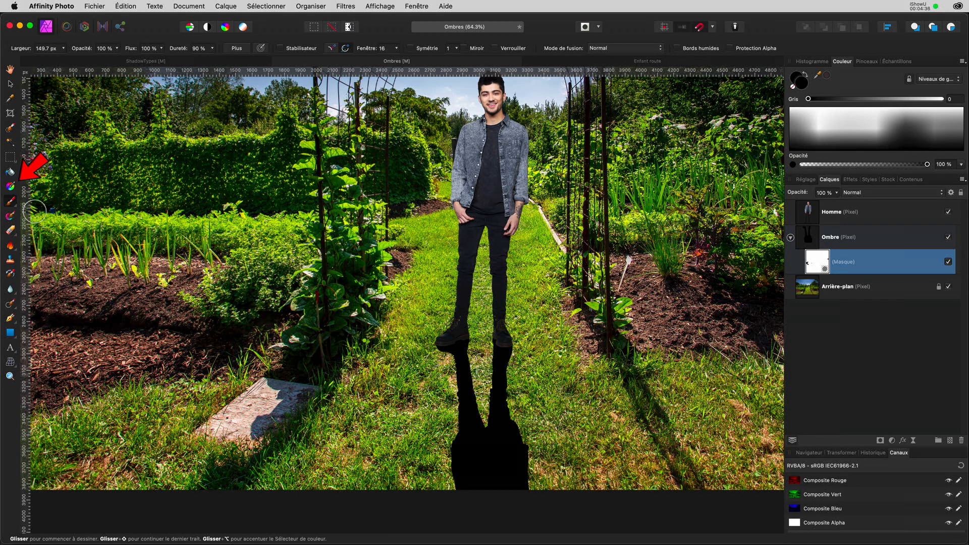
Draw a vertical linear gradient on the shadow mask from under the feet to the image bottom.
left_click(10, 186)
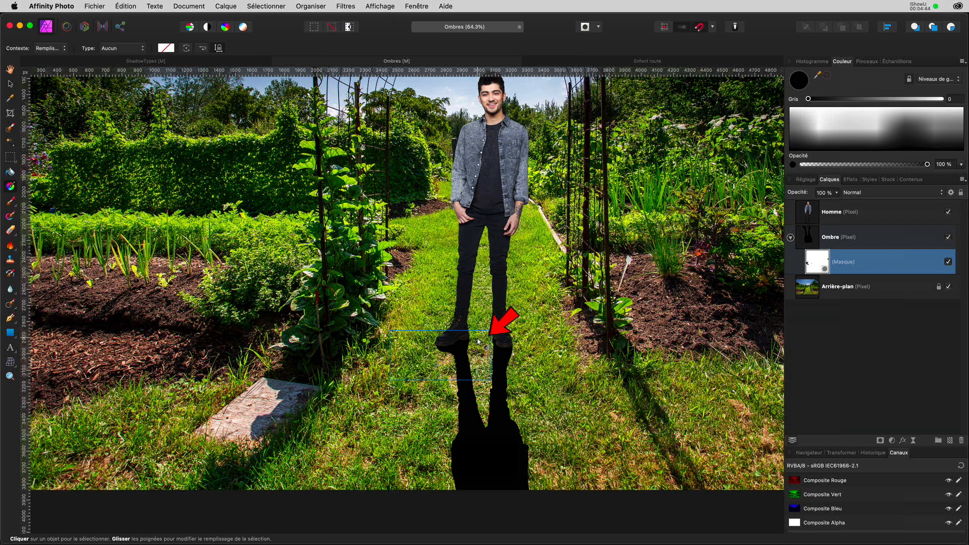
left_click_drag(478, 338, 488, 491)
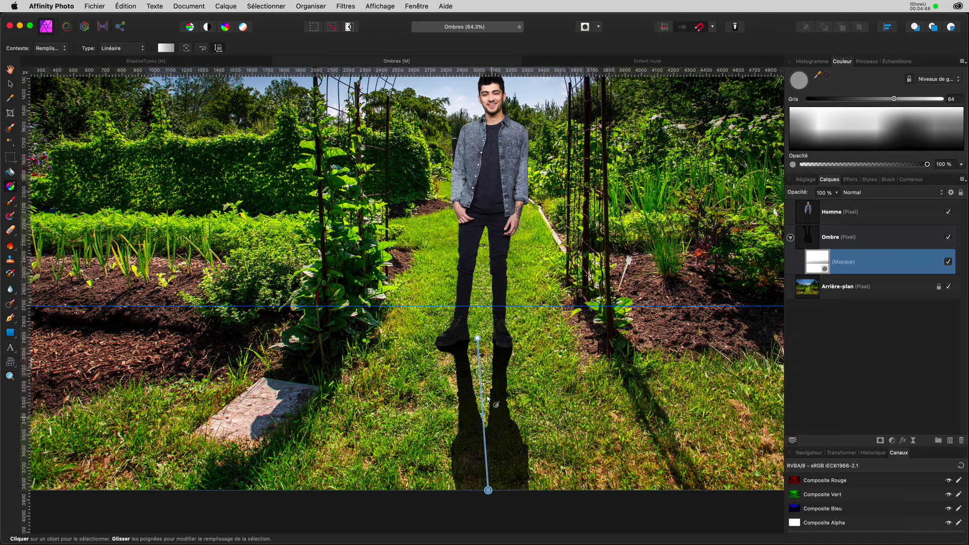
left_click(478, 338)
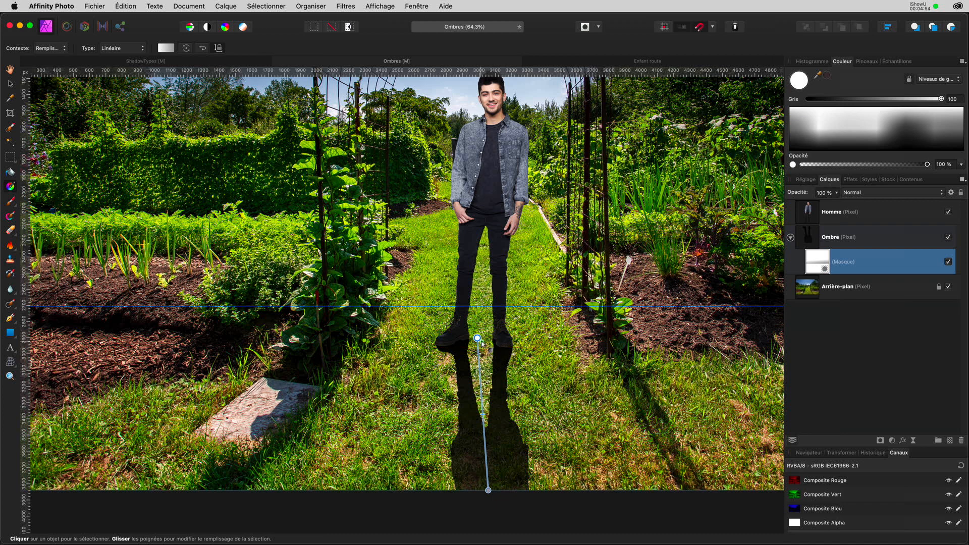
left_click_drag(482, 340, 482, 338)
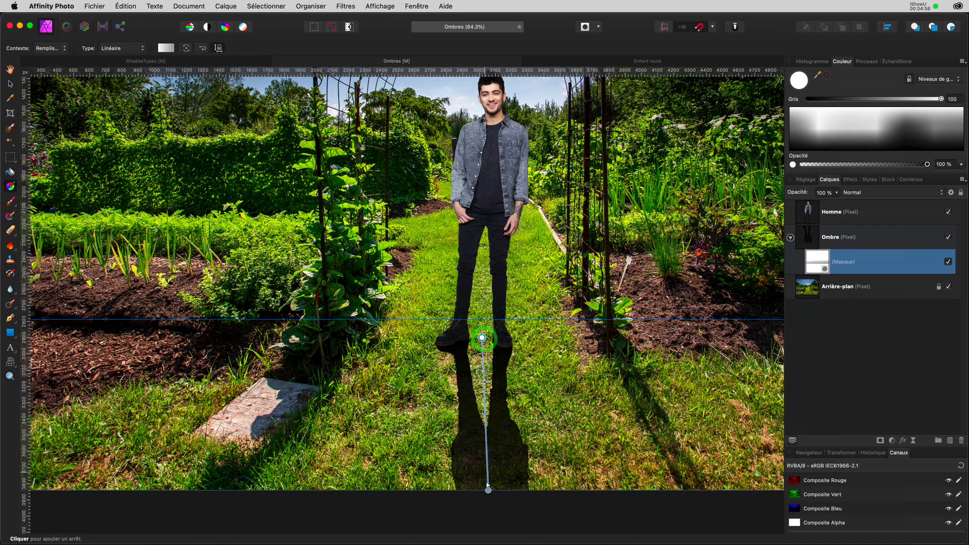
left_click_drag(485, 490, 482, 490)
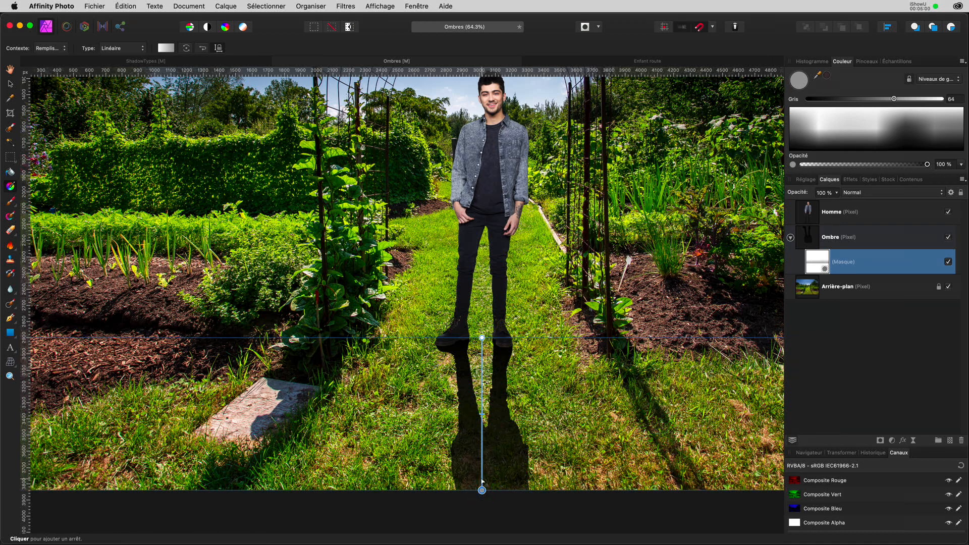
left_click(480, 488)
Set the gradient stops' greys, light grey at the top and a tuned grey at the bottom.
left_click_drag(838, 103, 887, 108)
left_click_drag(482, 338, 482, 490)
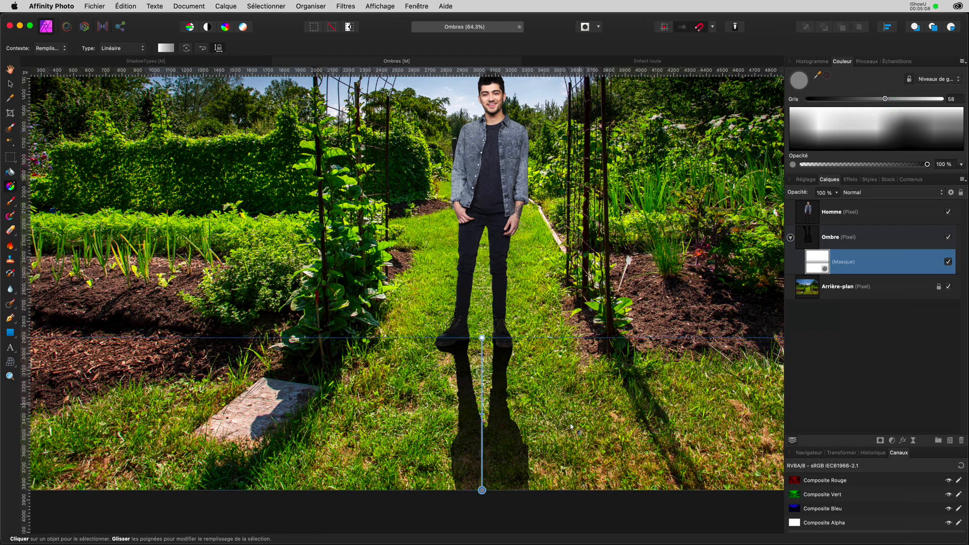
left_click(482, 337)
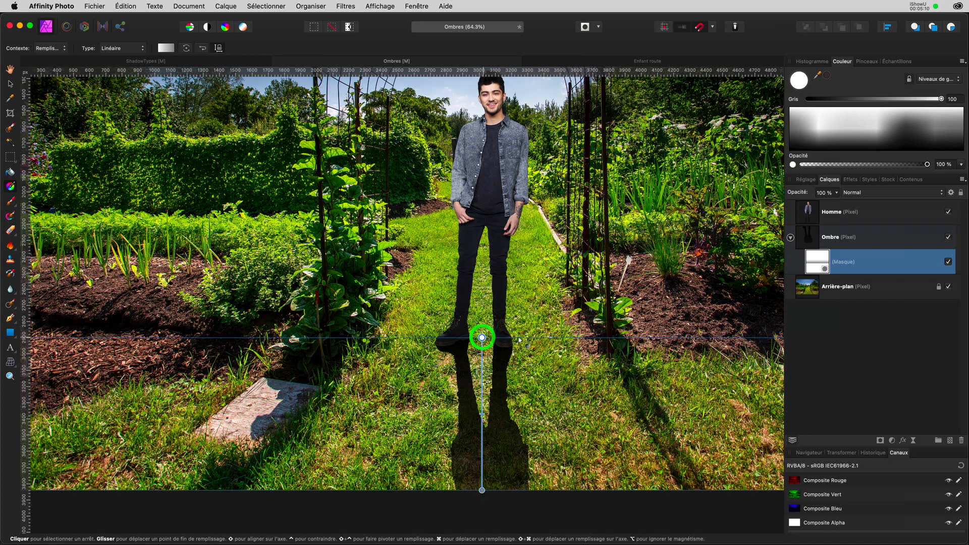
left_click_drag(942, 100, 924, 101)
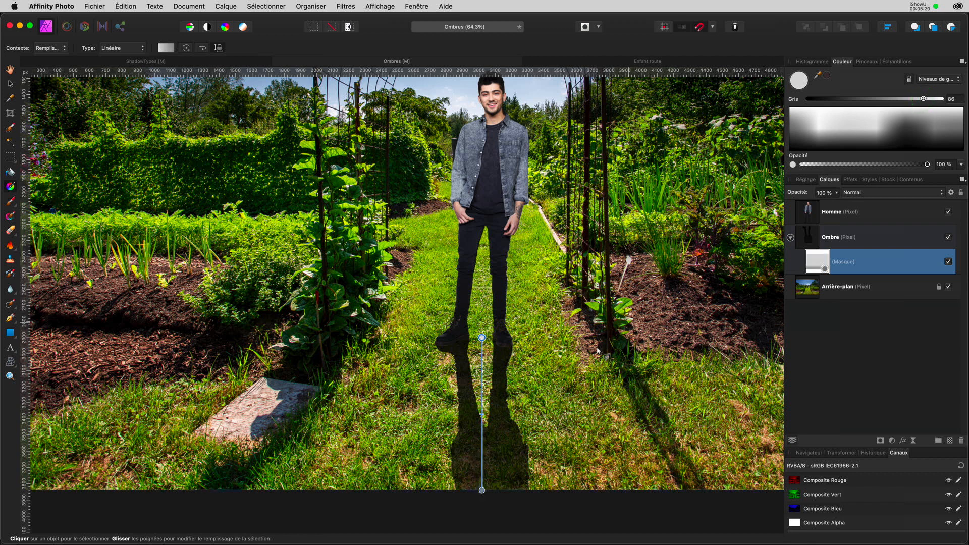
left_click(482, 490)
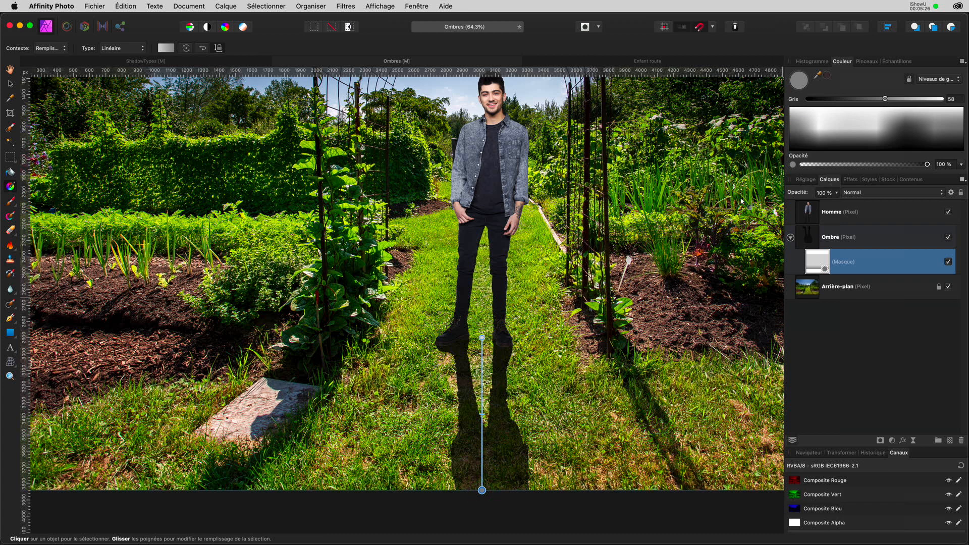
left_click(886, 99)
left_click_drag(885, 101, 907, 101)
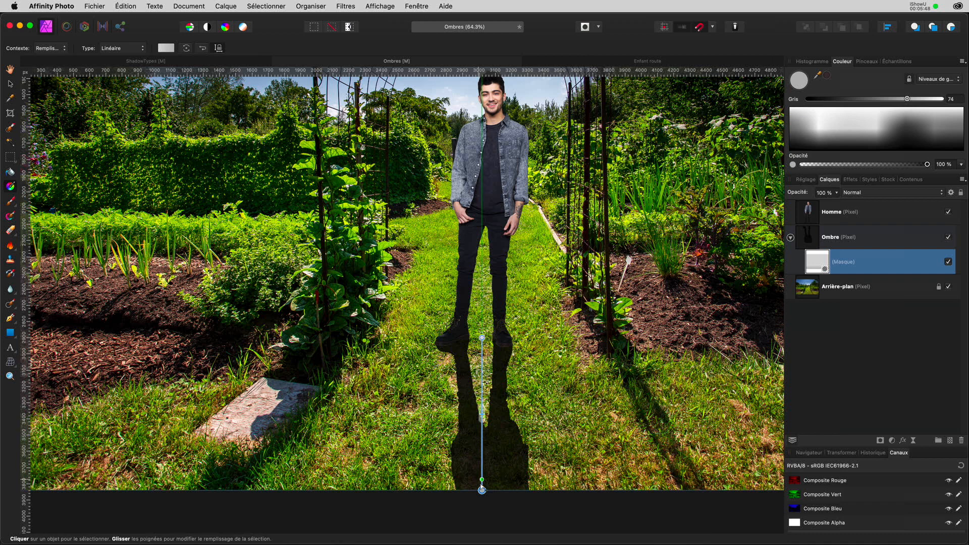
left_click(813, 237)
Fit the whole composite in the window and select the Ombre shadow layer.
left_click(834, 352)
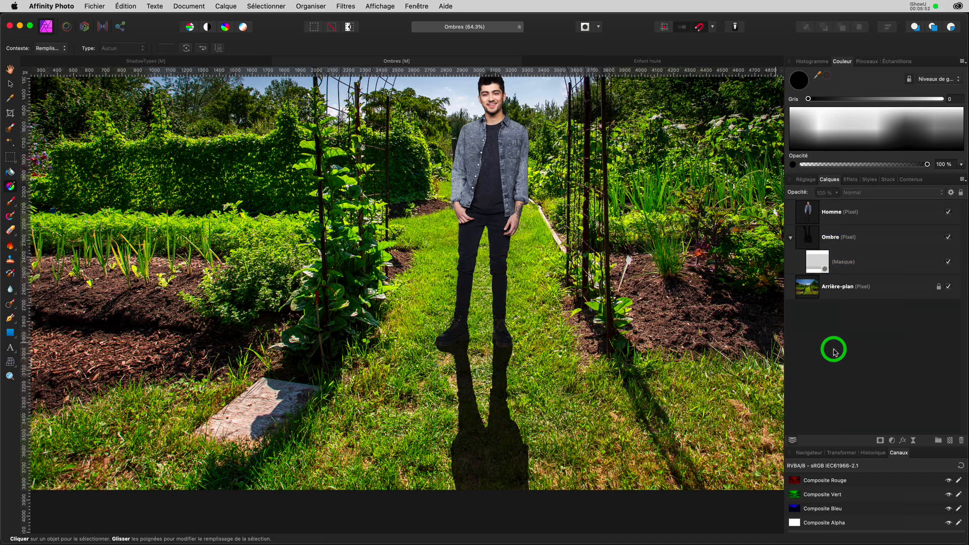
key("super+0")
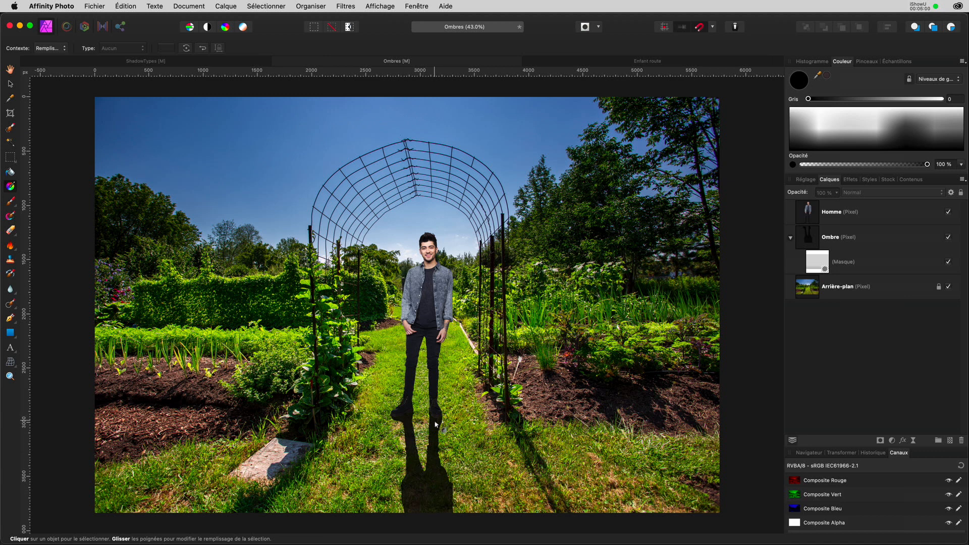
left_click(809, 239)
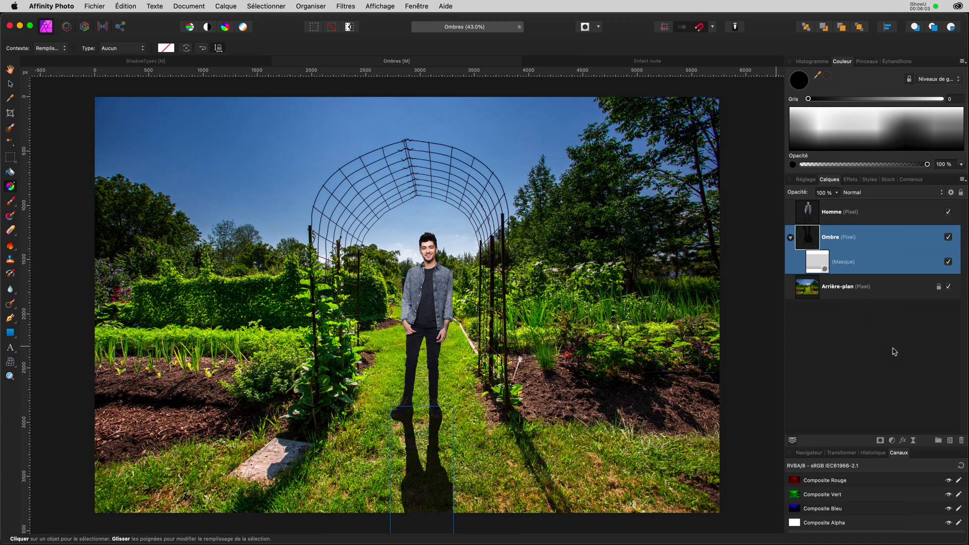
left_click(914, 441)
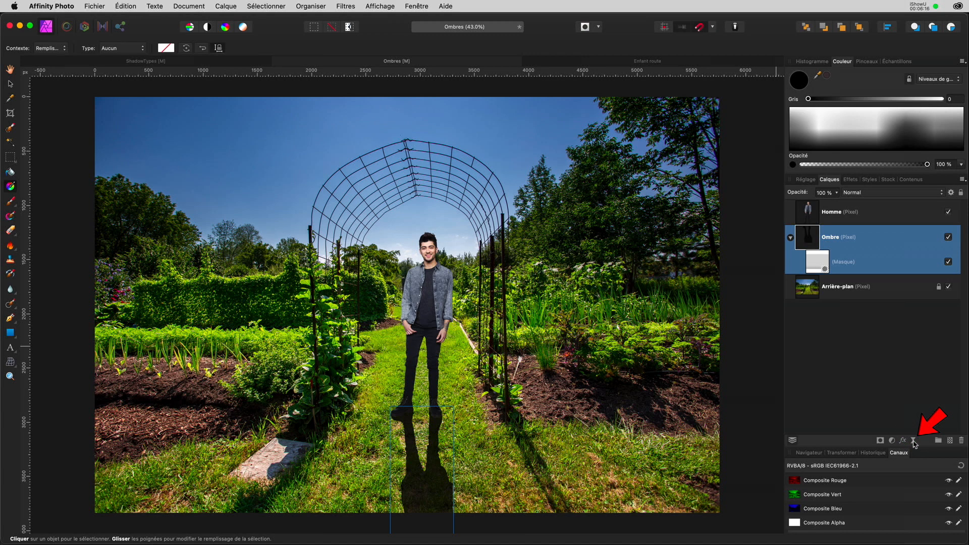
Add a live Flou gaussien blur to the shadow with a radius of about 27.5 px.
left_click(914, 441)
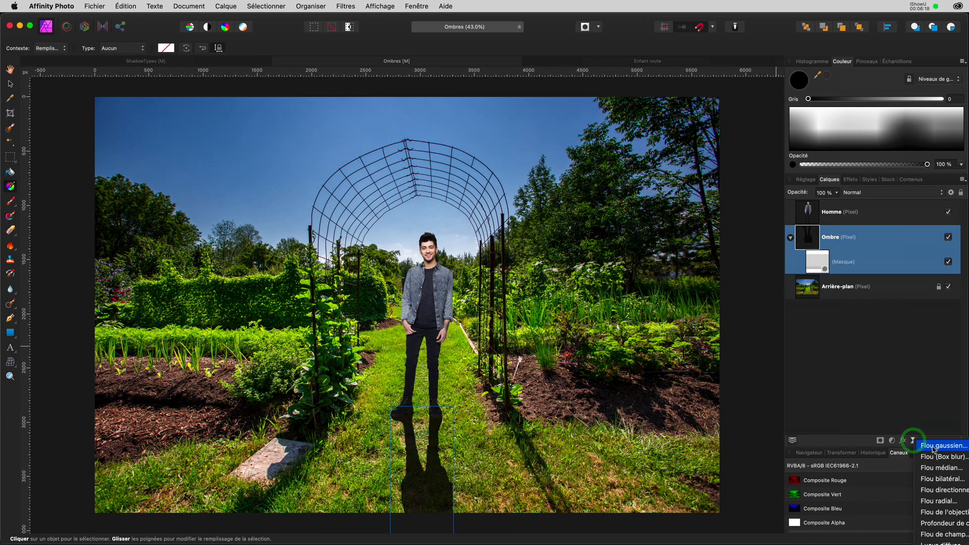
left_click(932, 447)
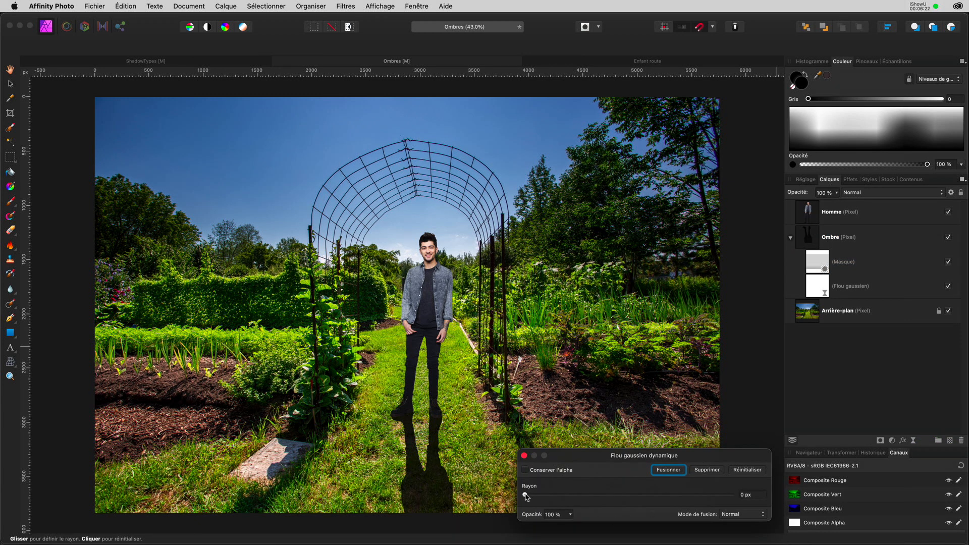
left_click_drag(525, 497, 544, 494)
scroll(422, 461, "up", 10)
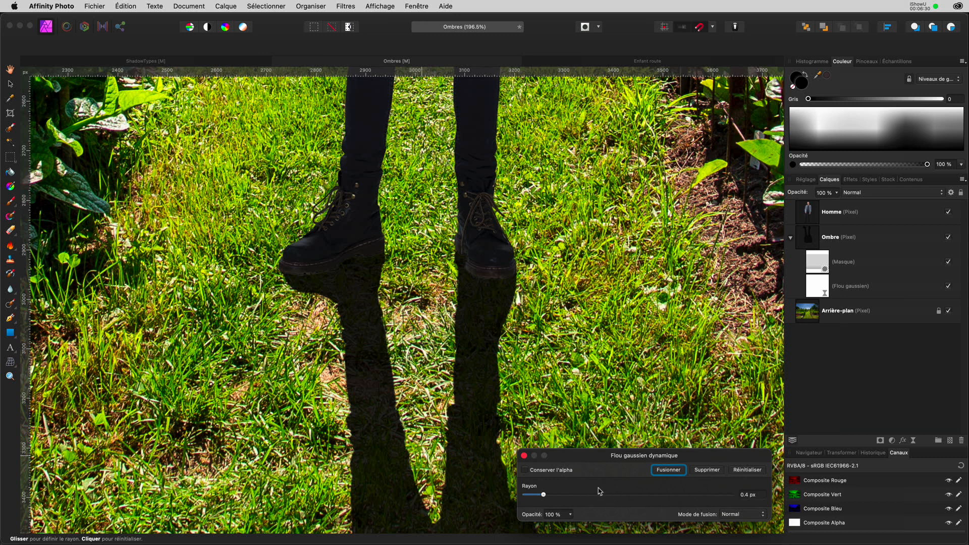
left_click_drag(547, 497, 578, 498)
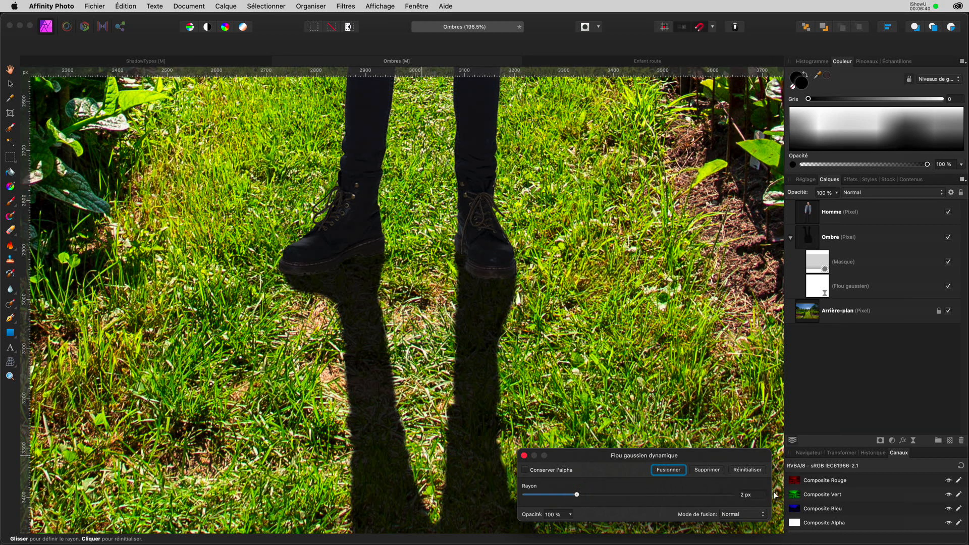
left_click(524, 456)
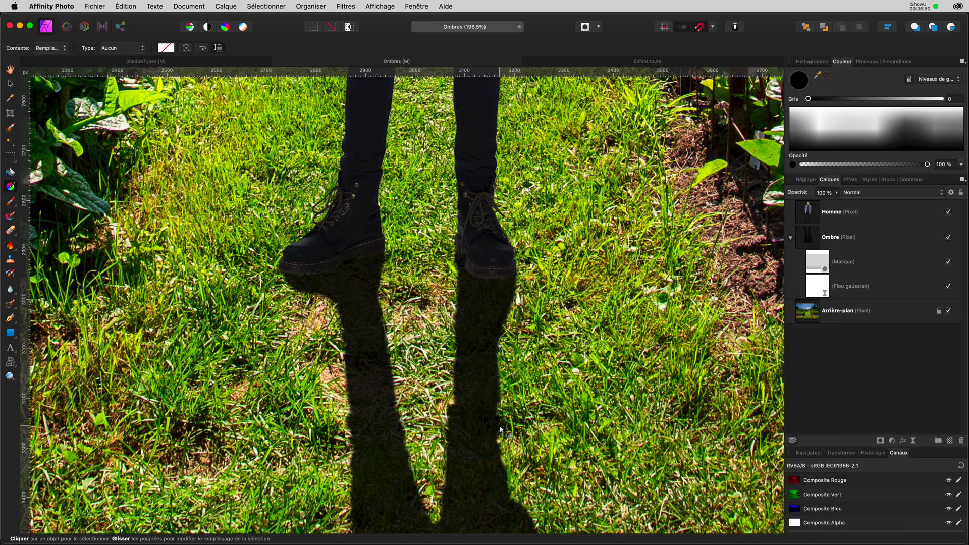
Fit the finished Affinity composite in view to review the soft, see-through shadow.
key("super+0")
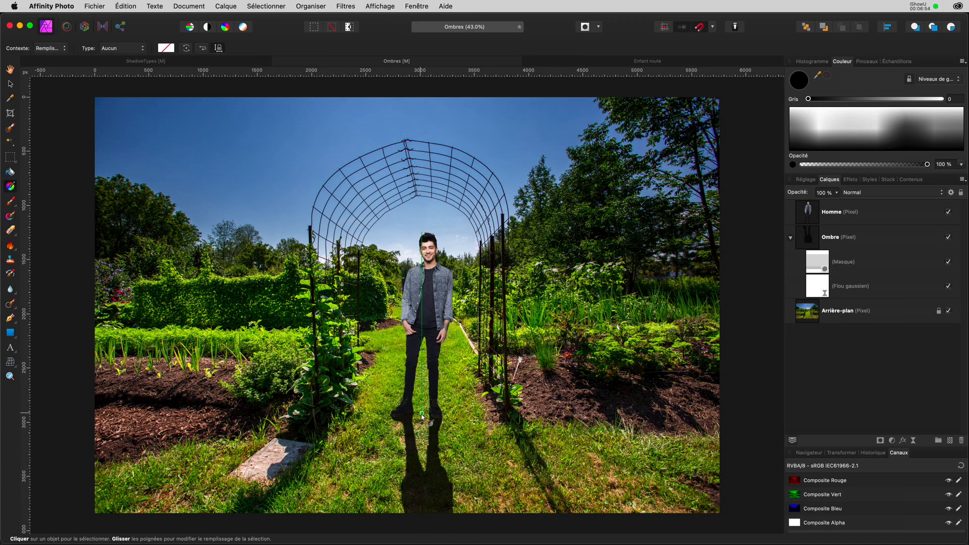
scroll(421, 419, "right", 1)
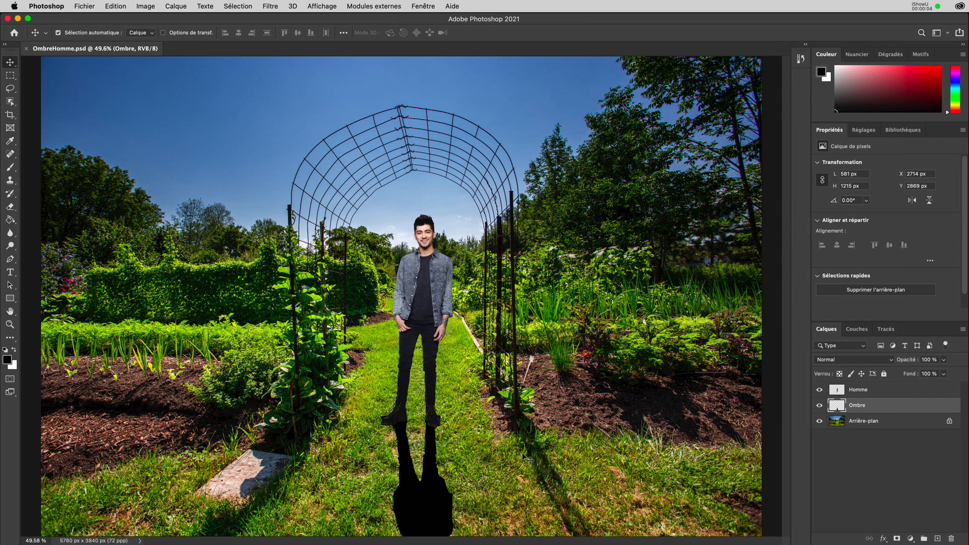
In OmbreHomme.psd, move the Ombre shadow layer up 8 px to meet the boots.
scroll(417, 446, "up", 5)
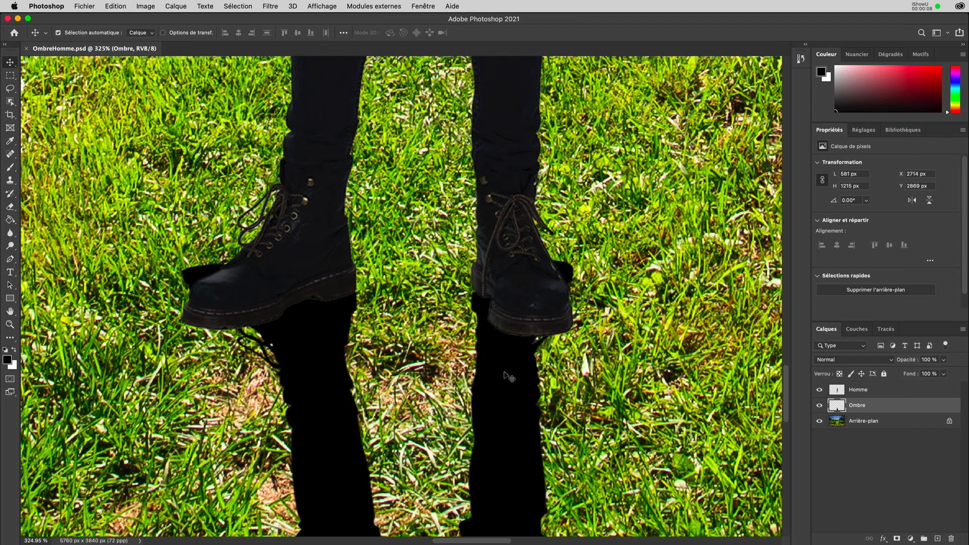
mouse_move(505, 375)
left_mouse_down()
mouse_move(502, 386)
mouse_move(504, 373)
left_mouse_up()
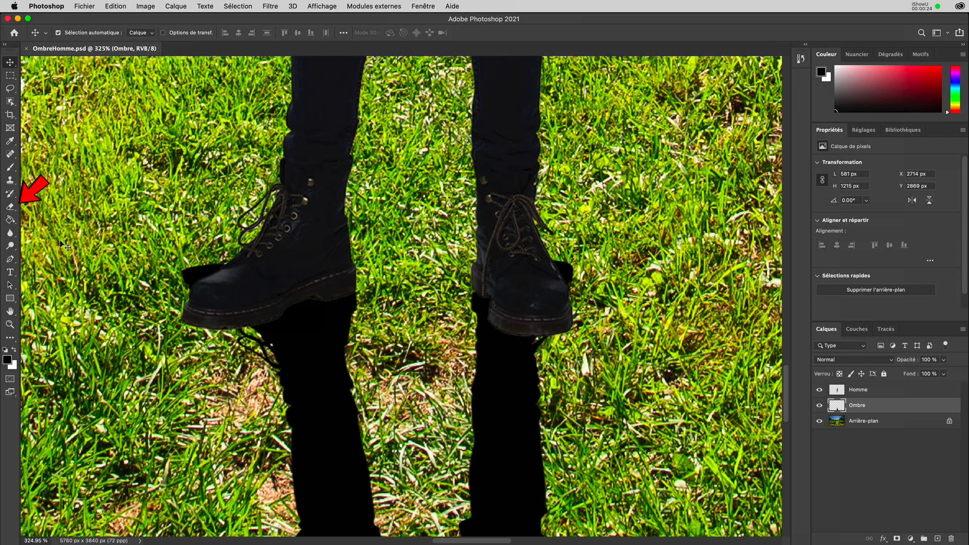
Erase the stray Ombre shadow beside both boot toes with a 95-hardness eraser.
left_click(10, 207)
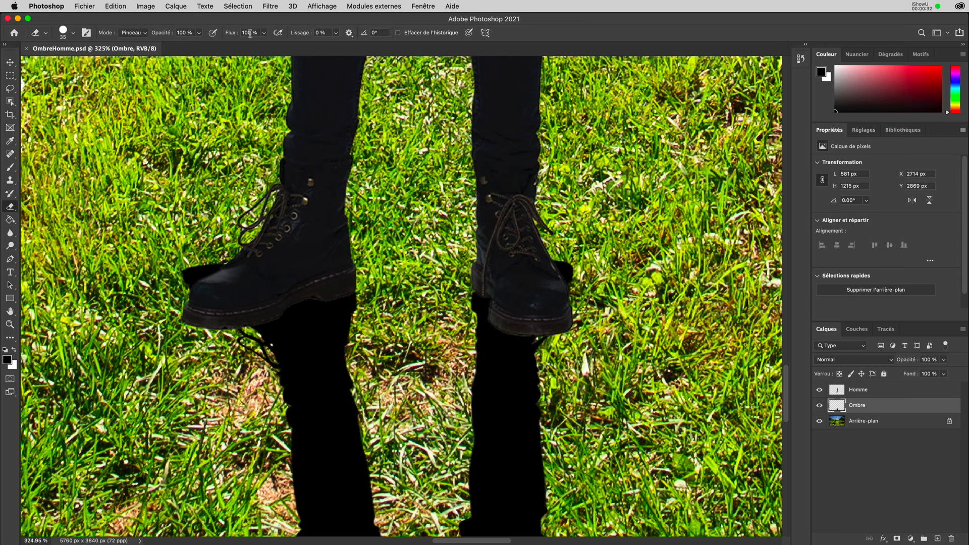
left_click(76, 34)
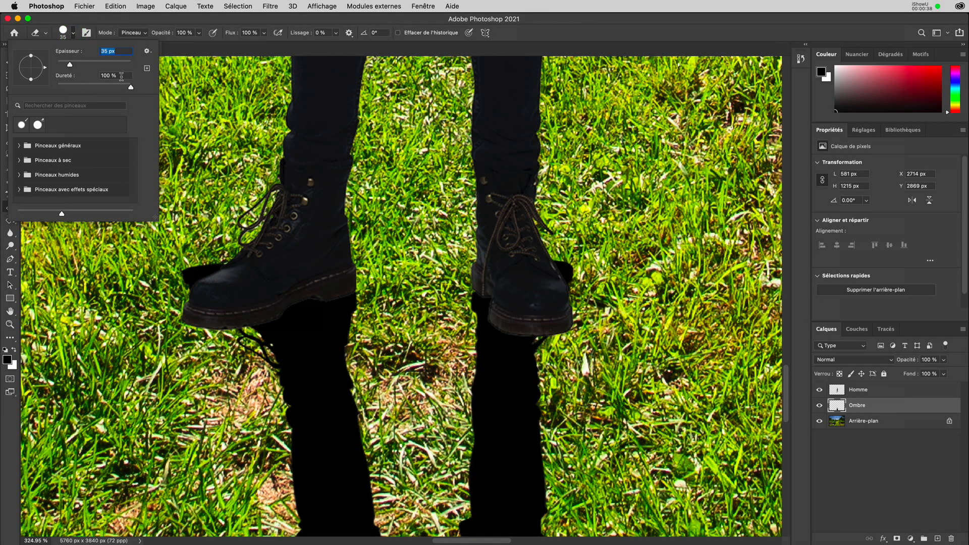
left_click(75, 75)
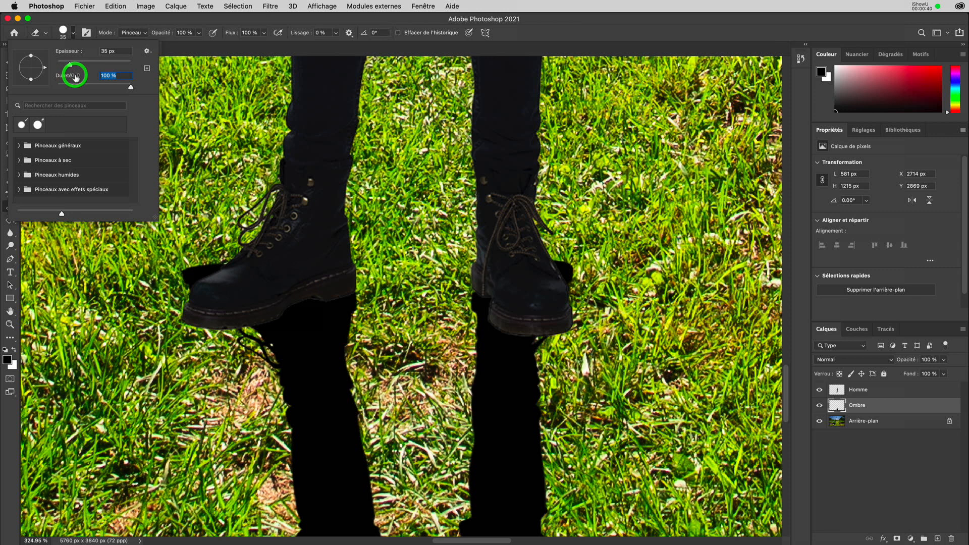
type("95")
key("Return")
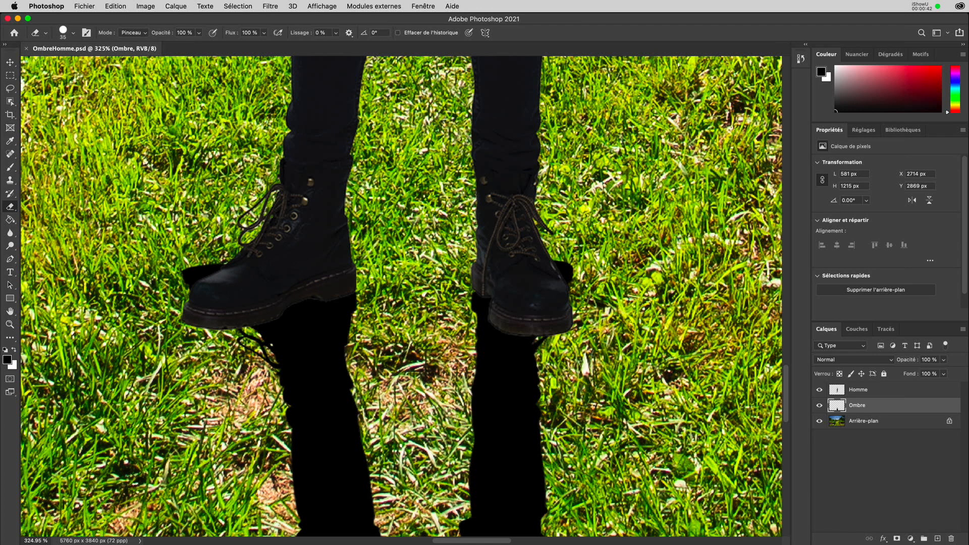
left_click_drag(189, 276, 239, 258)
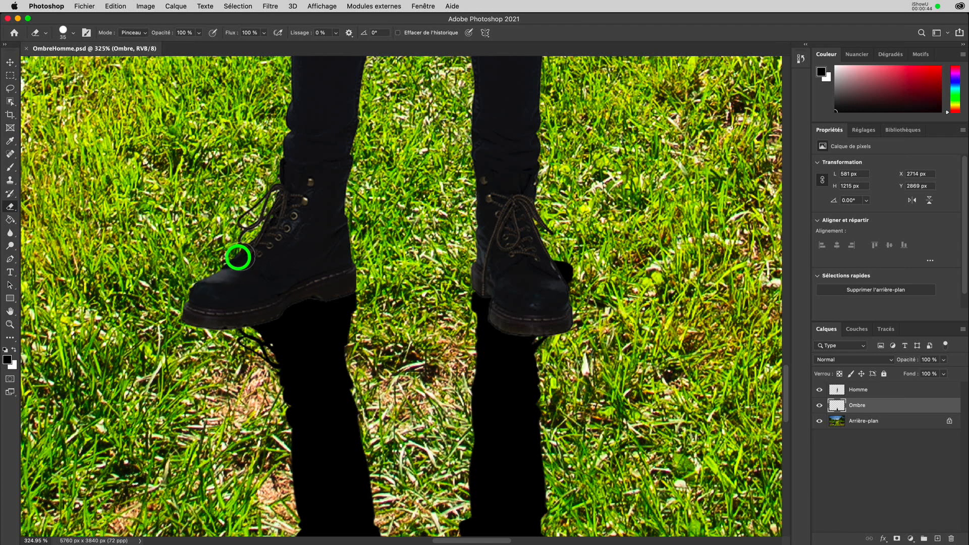
left_click_drag(565, 266, 569, 275)
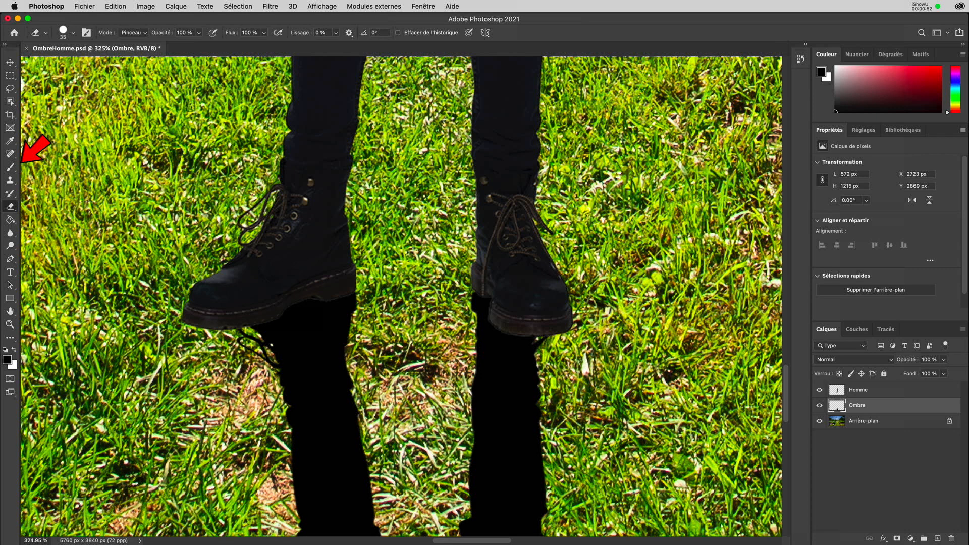
Brush black shadow up under the right and left boot soles on Ombre, then fit the view.
left_click(10, 168)
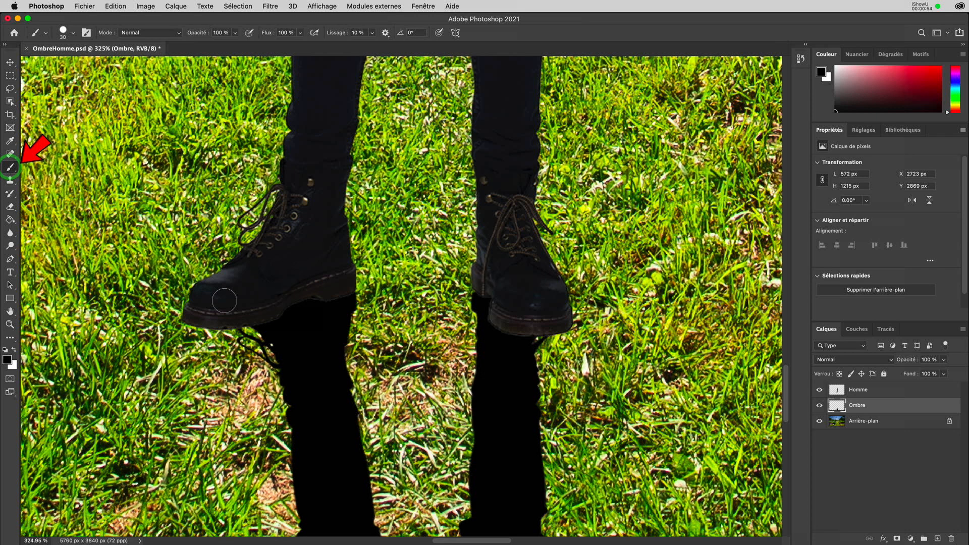
scroll(224, 300, "down", 2)
scroll(224, 300, "down", 2)
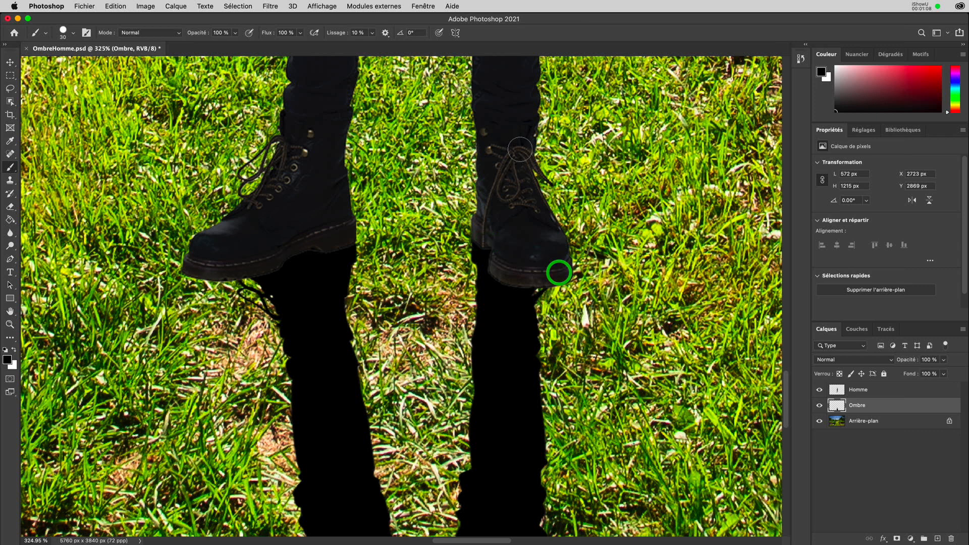
mouse_move(560, 276)
left_mouse_down()
mouse_move(554, 328)
mouse_move(530, 336)
mouse_move(543, 298)
mouse_move(520, 392)
mouse_move(530, 404)
mouse_move(520, 410)
left_mouse_up()
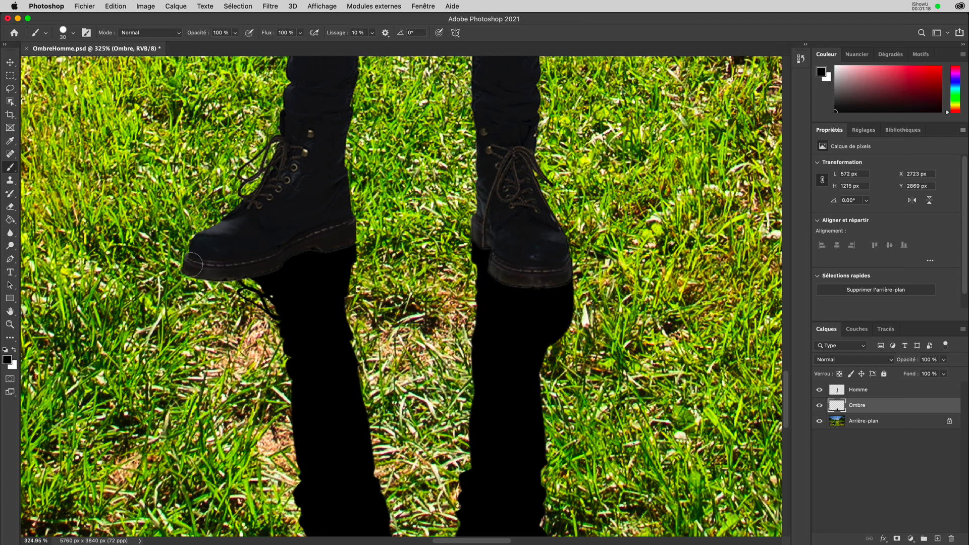
mouse_move(193, 277)
left_mouse_down()
mouse_move(203, 292)
mouse_move(253, 305)
mouse_move(284, 334)
mouse_move(299, 370)
mouse_move(275, 296)
mouse_move(220, 283)
mouse_move(210, 268)
mouse_move(275, 260)
mouse_move(204, 277)
left_mouse_up()
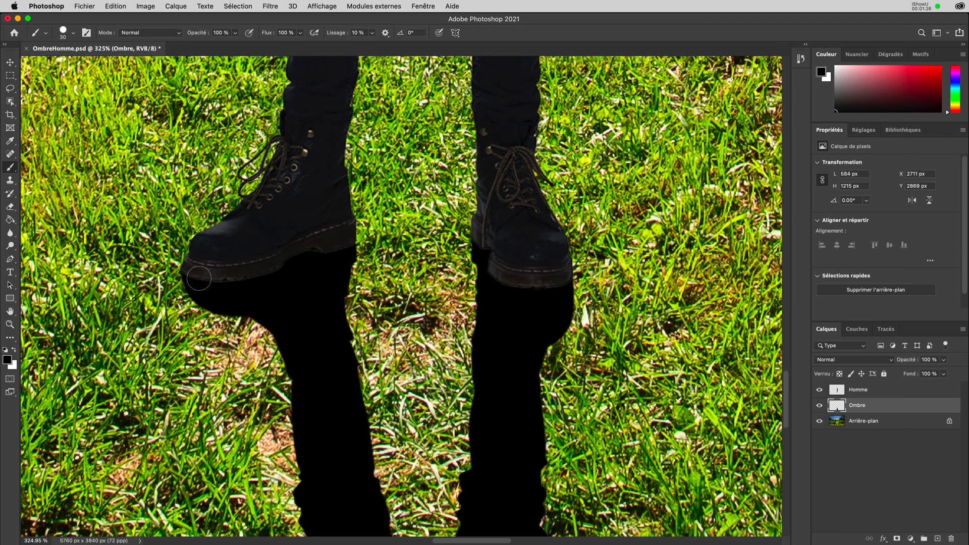
left_click(192, 278)
key("super+0")
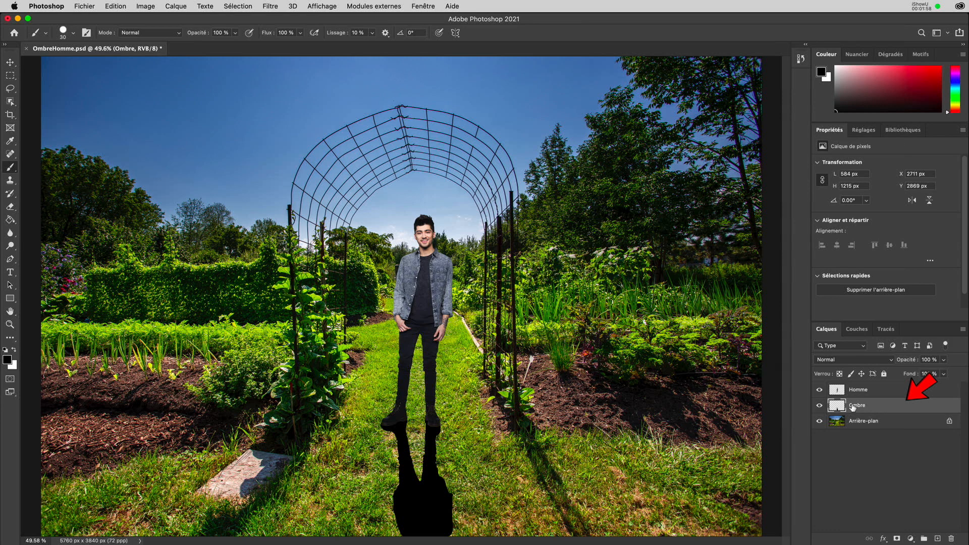
Convert the Ombre layer with Convertir en objet dynamique.
right_click(872, 407)
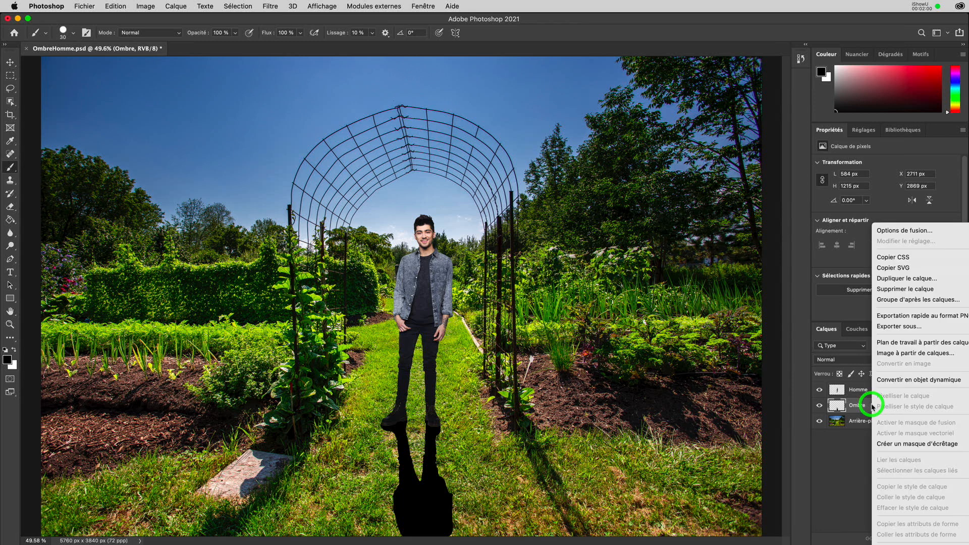
left_click(884, 382)
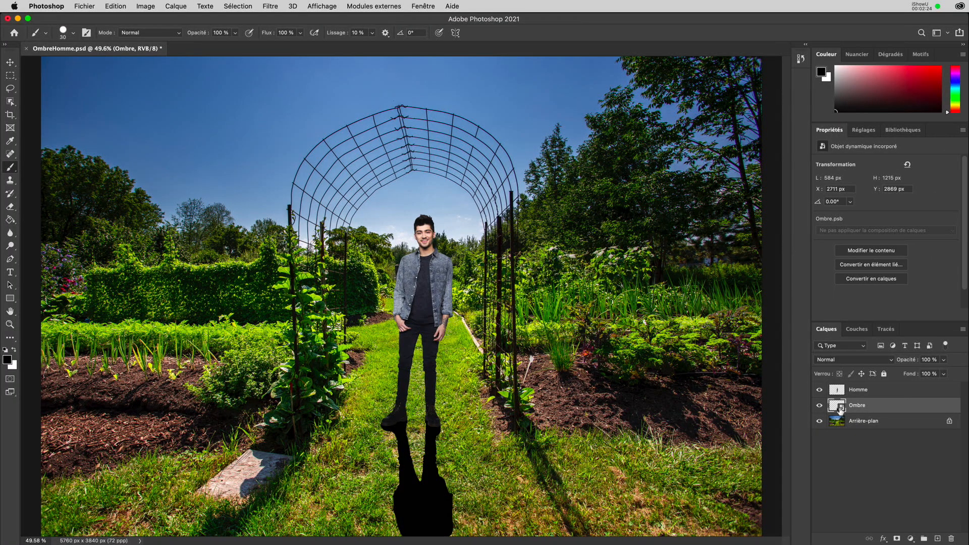
Open Filtre > Flou > Flou gaussien for the Ombre smart object.
left_click(272, 7)
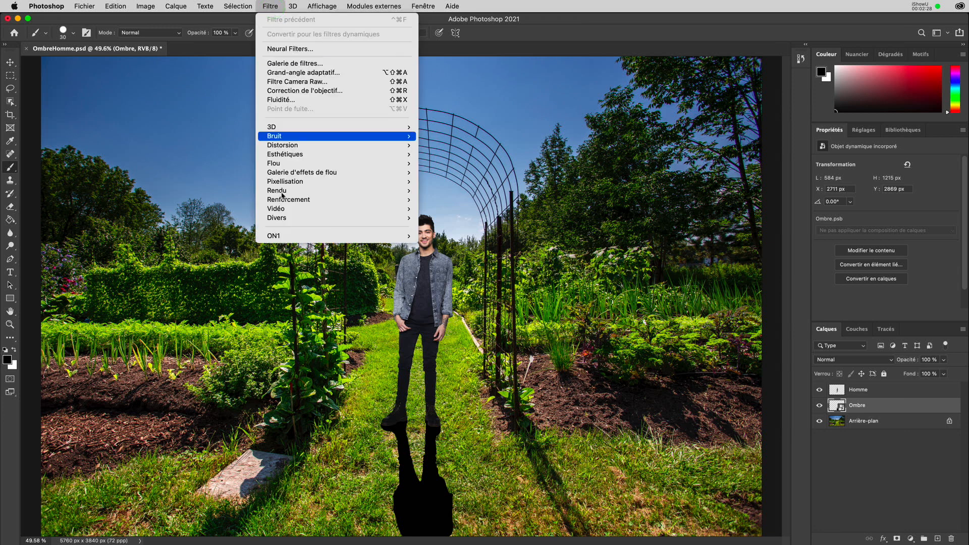
mouse_move(282, 209)
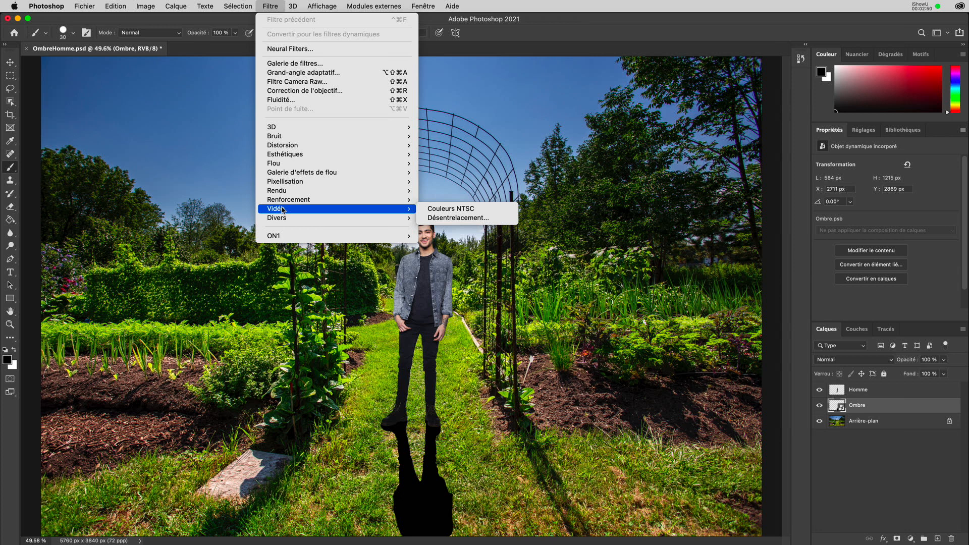
mouse_move(283, 167)
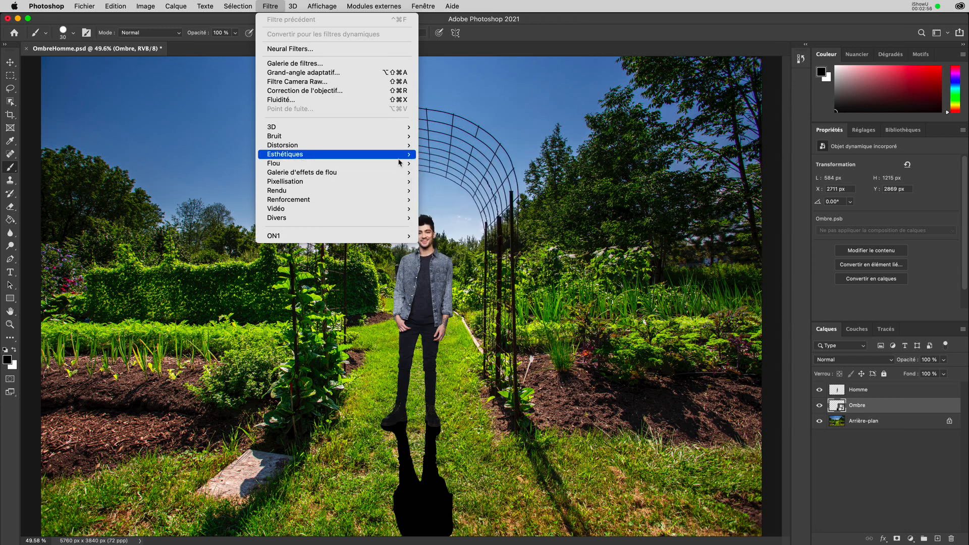
mouse_move(383, 154)
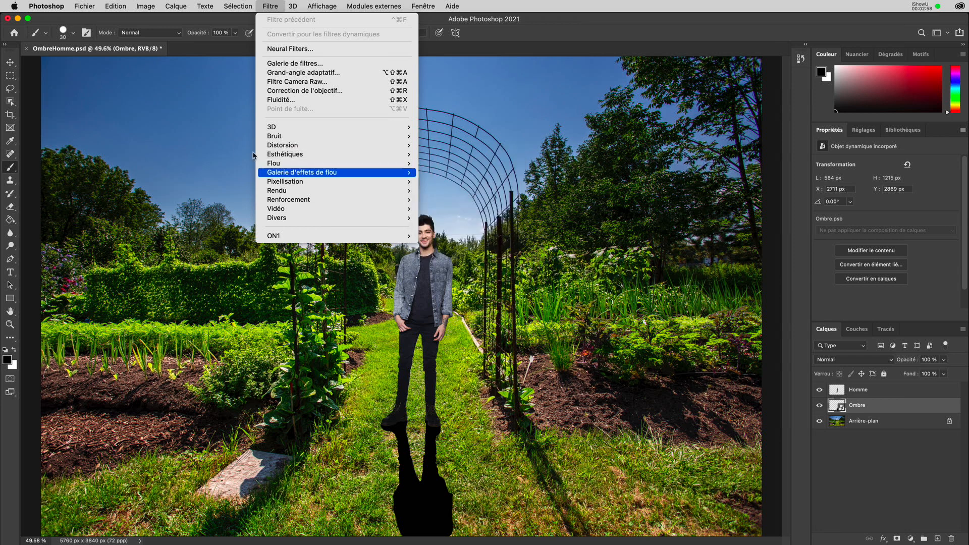
left_click(461, 209)
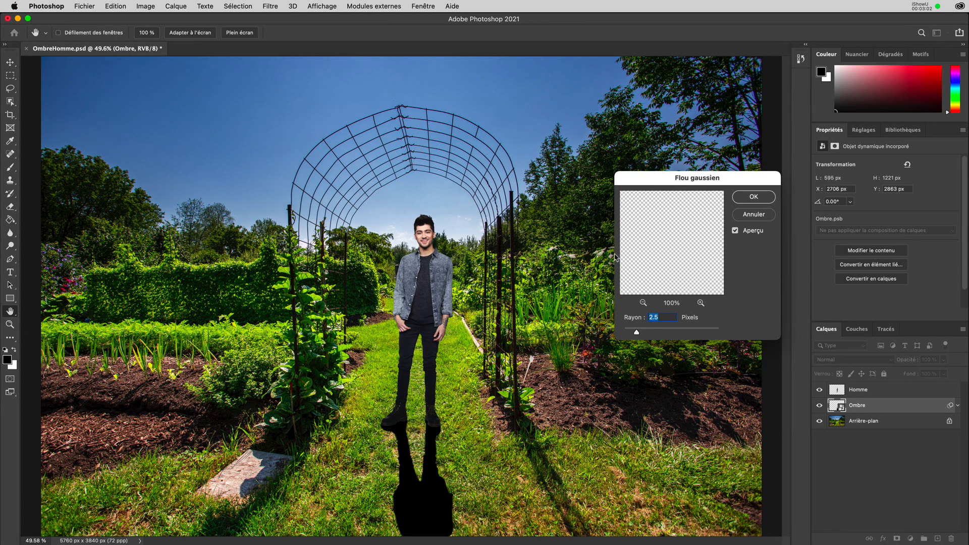
Frame the shadow's legs in the Gaussian blur preview at 100%.
left_click_drag(695, 179, 573, 136)
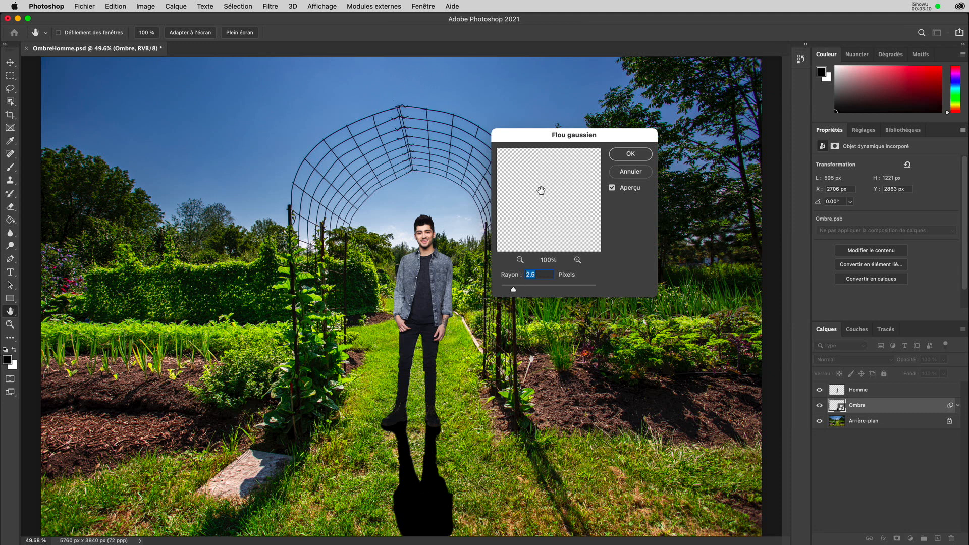
left_click(522, 261)
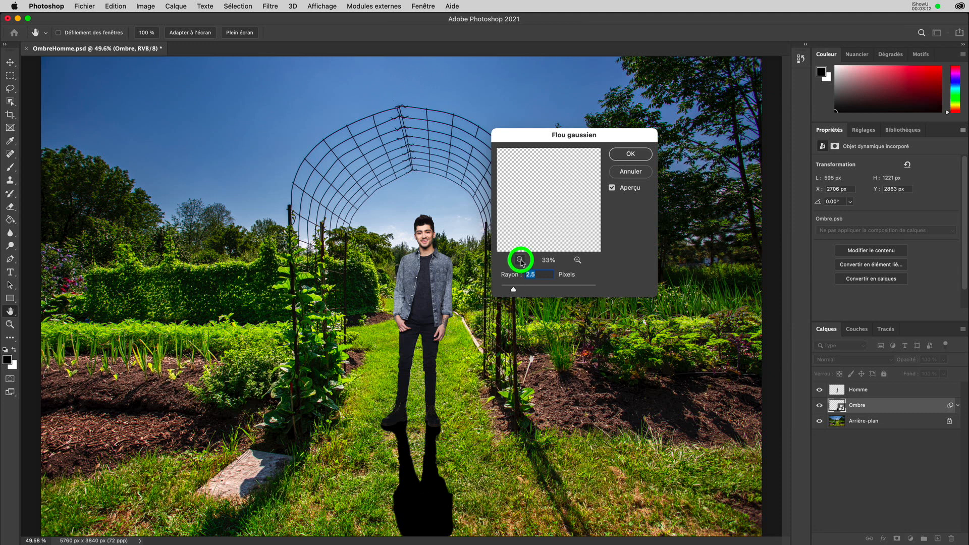
left_click(520, 260)
left_click_drag(544, 242, 600, 173)
left_click(578, 260)
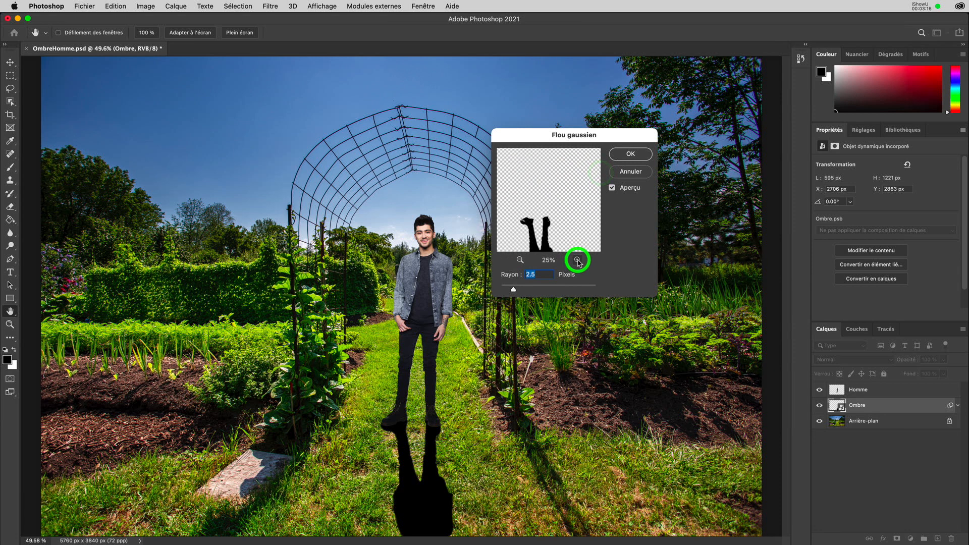
left_click(577, 260)
left_click_drag(584, 191, 597, 157)
left_click(577, 260)
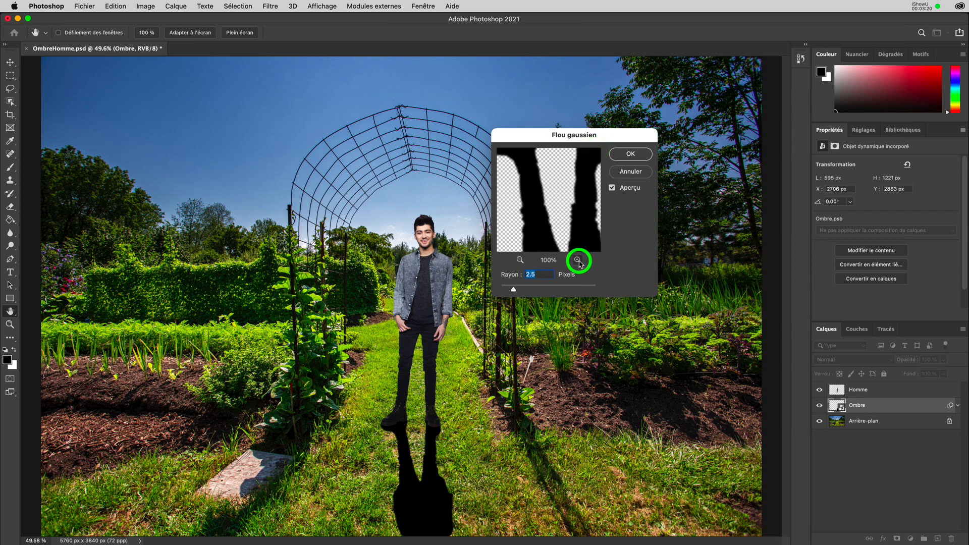
left_click_drag(580, 212, 567, 193)
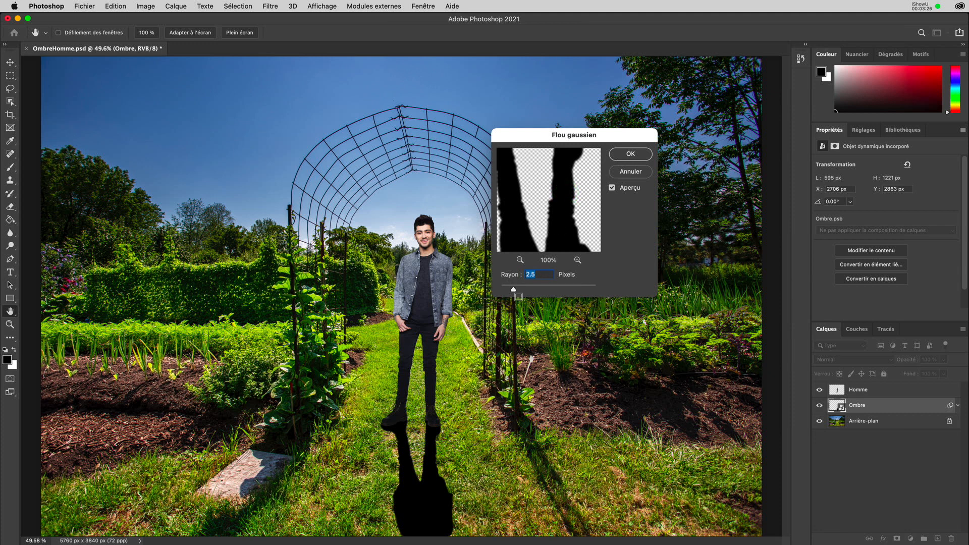
Set the blur radius to 21.9 px and apply the filter.
left_click(514, 290)
left_click_drag(515, 291, 573, 292)
left_click_drag(574, 292, 513, 291)
left_click(629, 155)
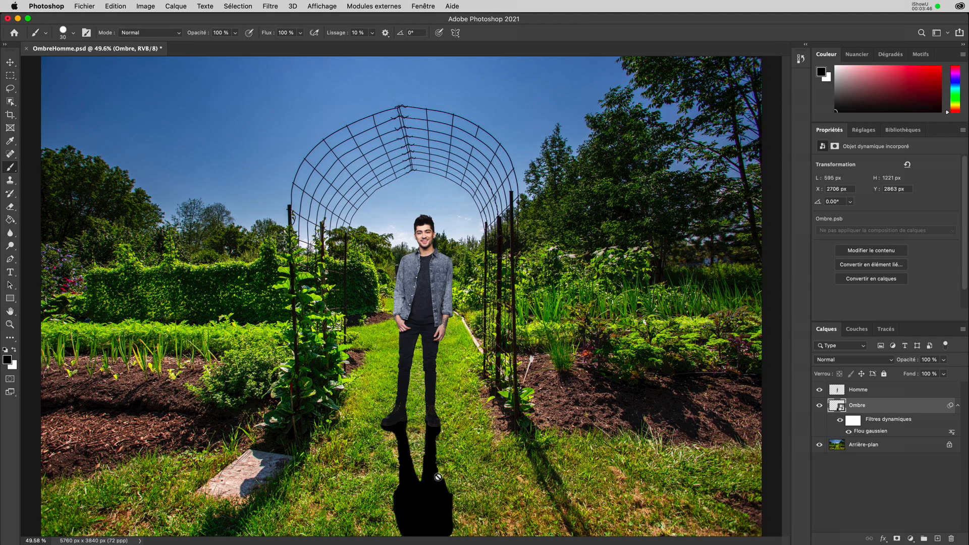
scroll(439, 478, "up", 5)
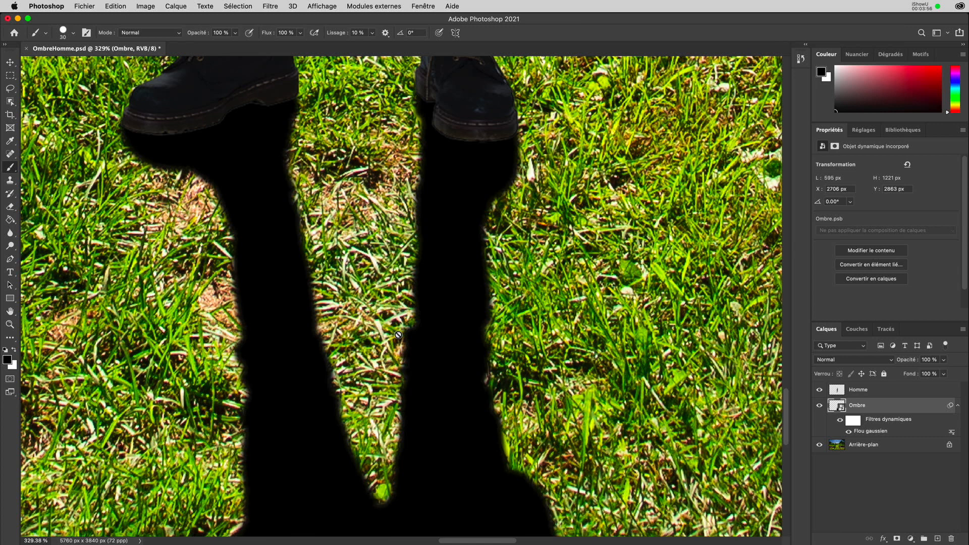
key("super+0")
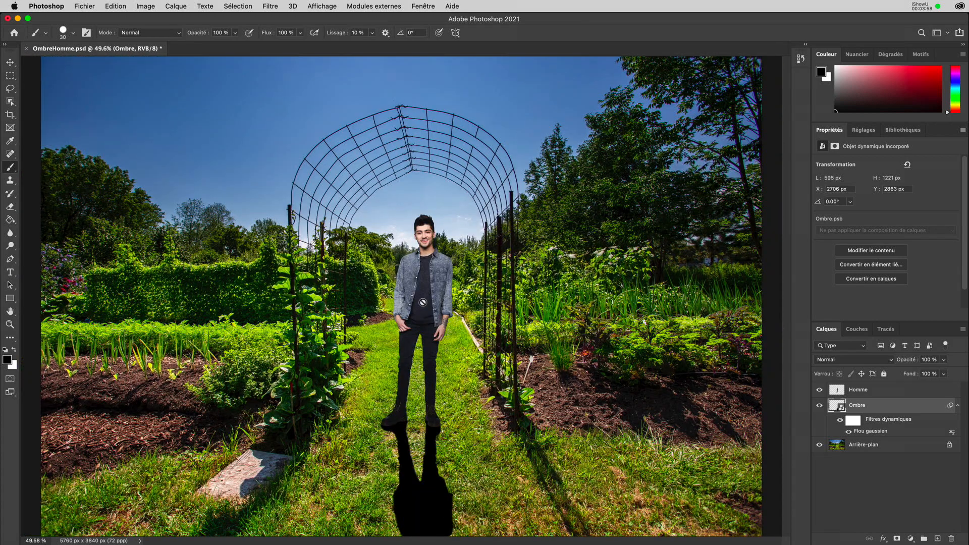
left_click(867, 434)
double_click(864, 431)
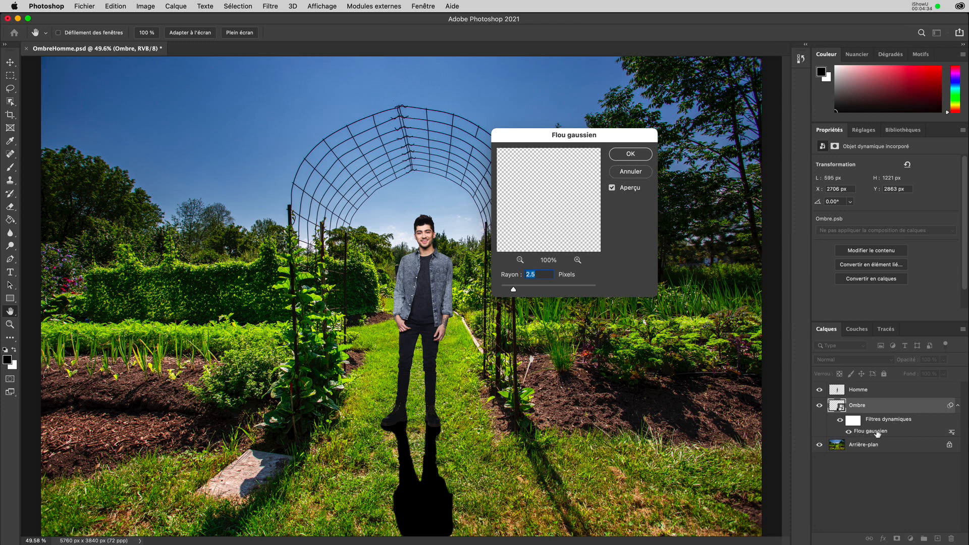
left_click(640, 172)
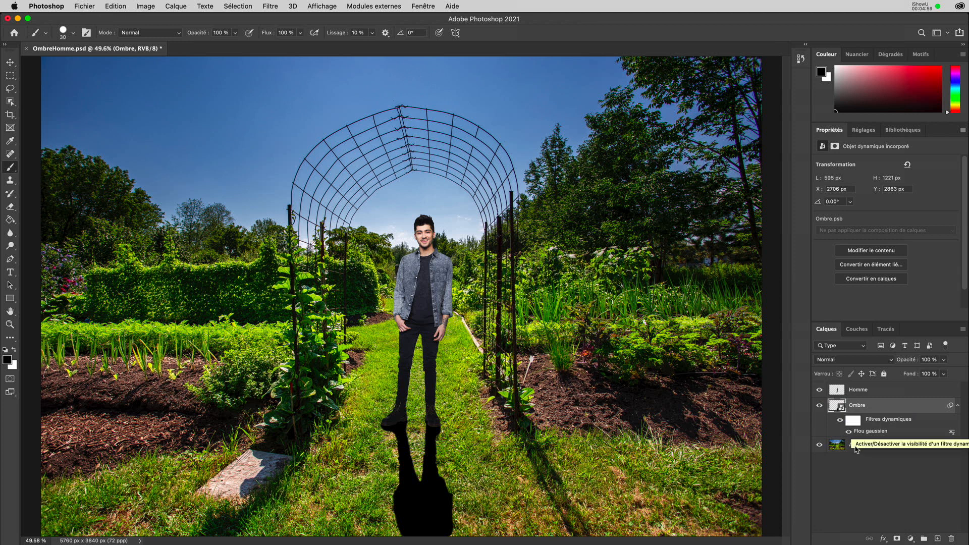
Add a white layer mask to Ombre and target the mask thumbnail.
left_click(896, 539)
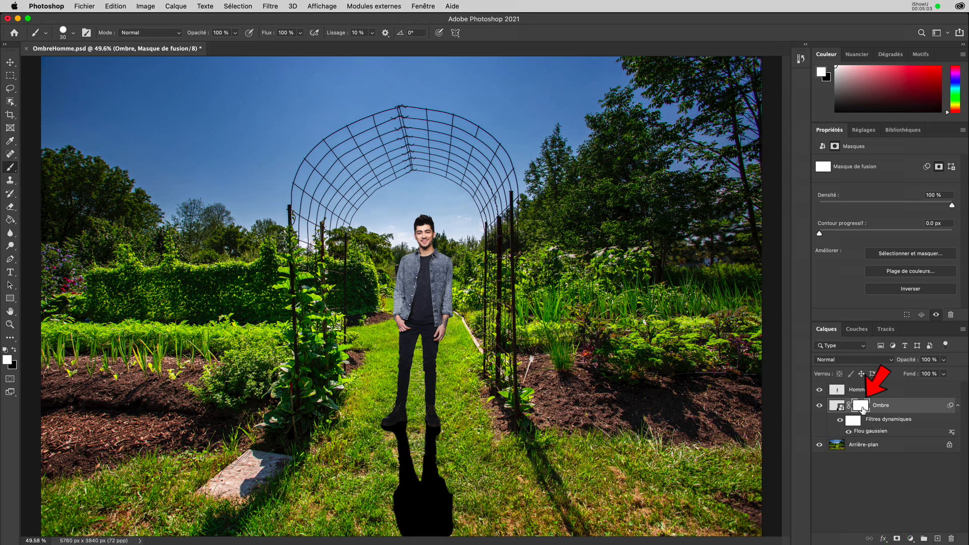
left_click(864, 407)
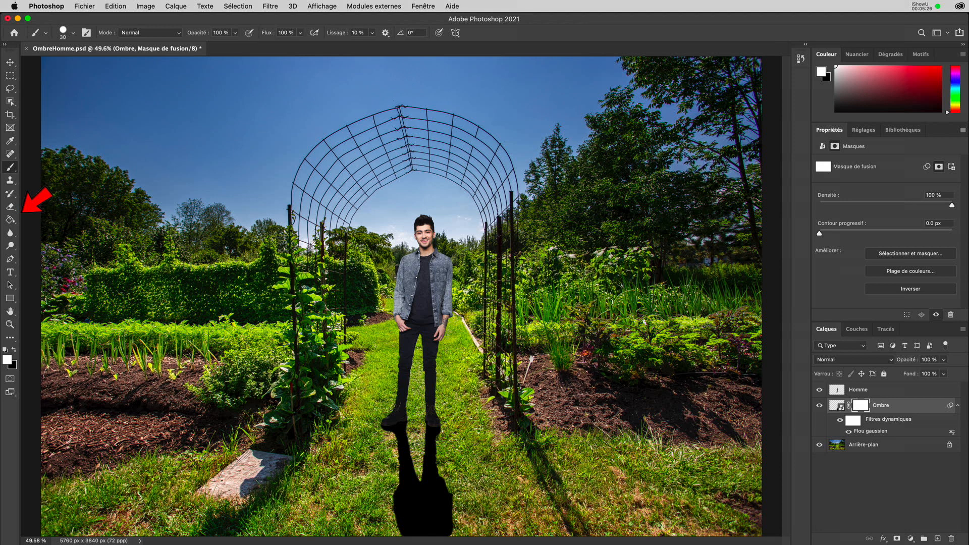
With the Gradient tool, load the Basiques Premier plan -> arrière-plan preset in the Gradient Editor.
left_click(17, 227)
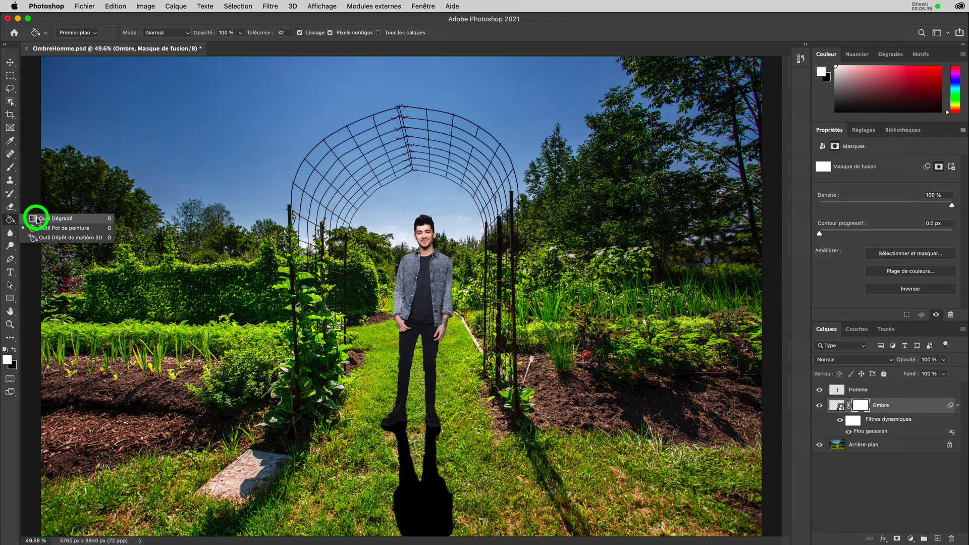
left_click(35, 219)
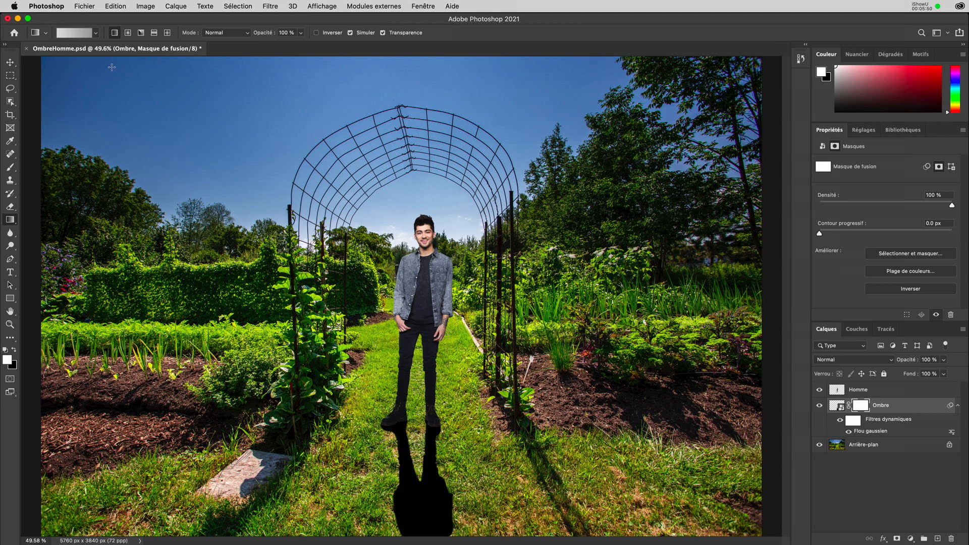
left_click(96, 34)
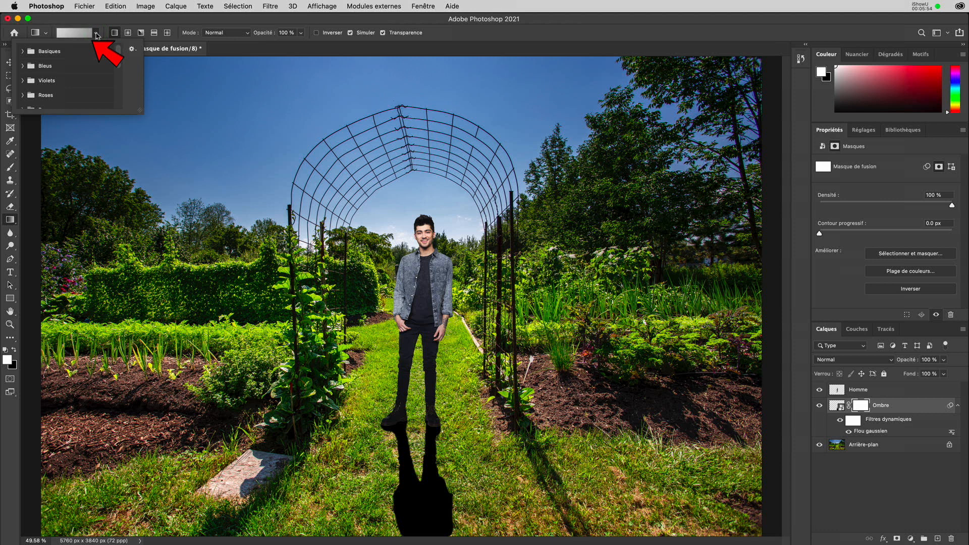
left_click(22, 51)
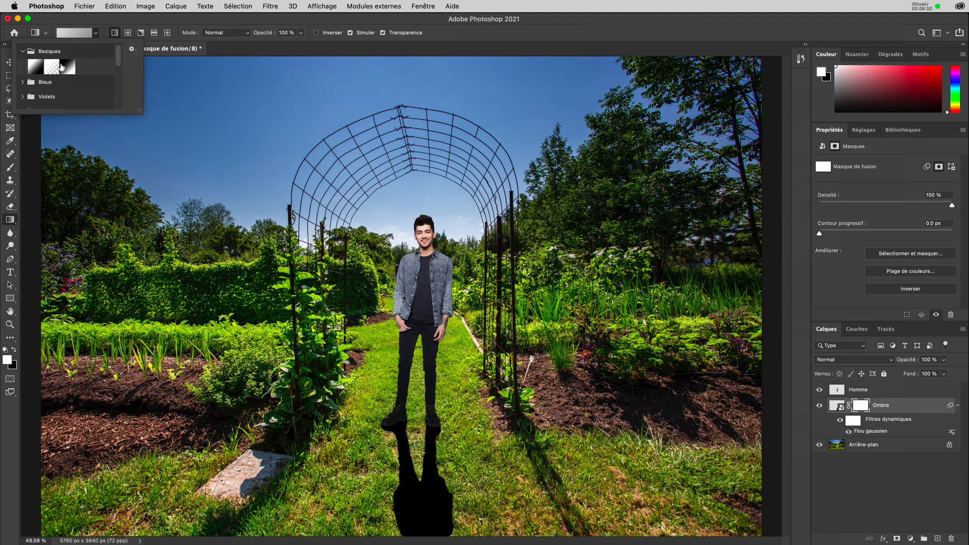
left_click(34, 66)
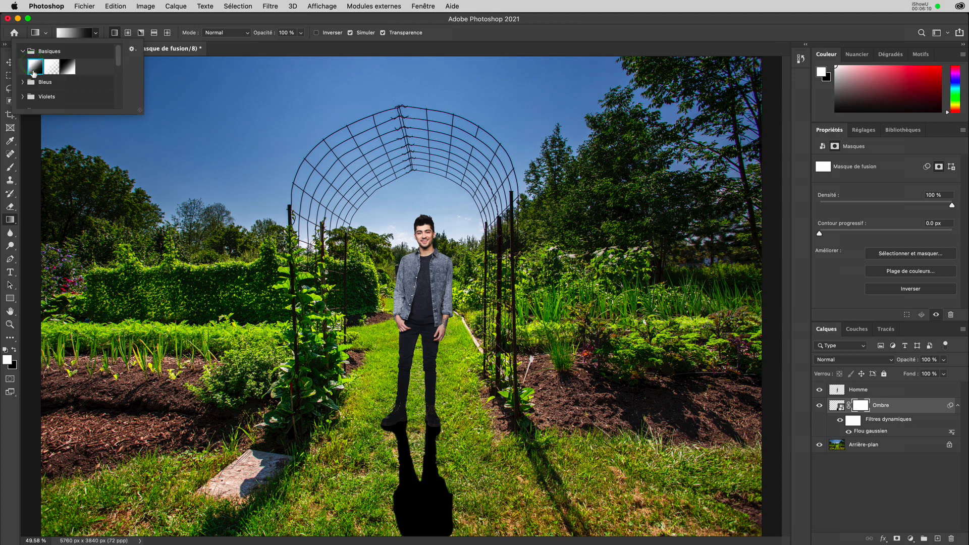
left_click(79, 37)
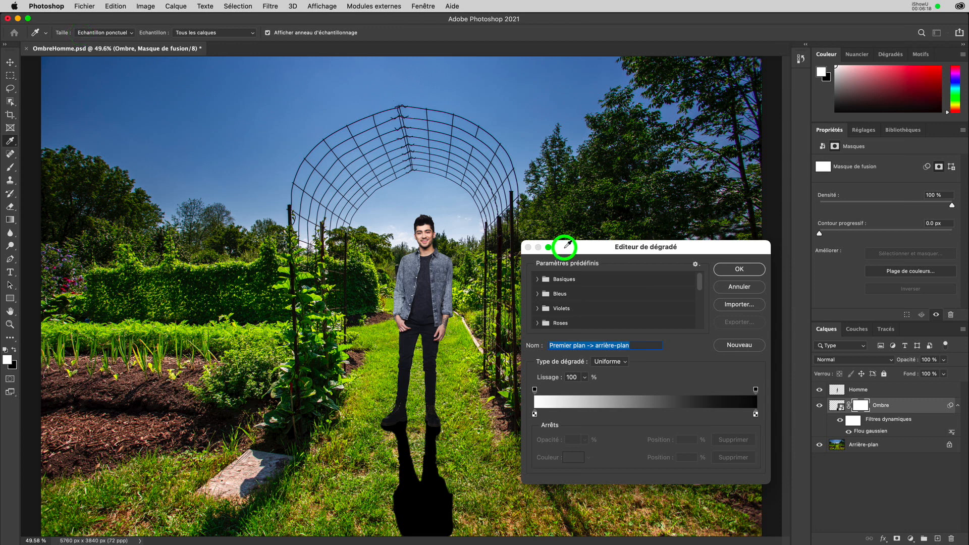
Set the gradient's start stop to light grey ededed.
left_click_drag(563, 246, 549, 87)
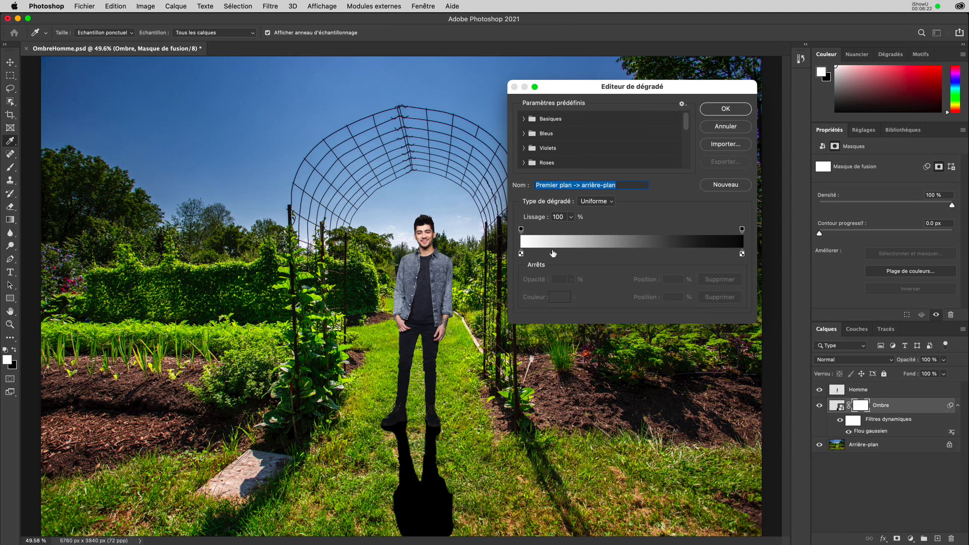
left_click(521, 254)
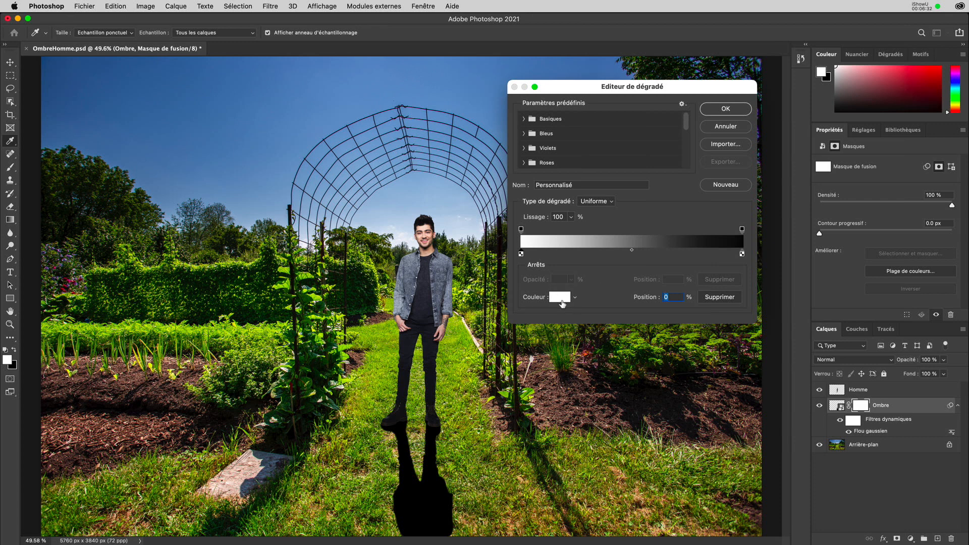
left_click(742, 254)
left_click(522, 255)
left_click(558, 300)
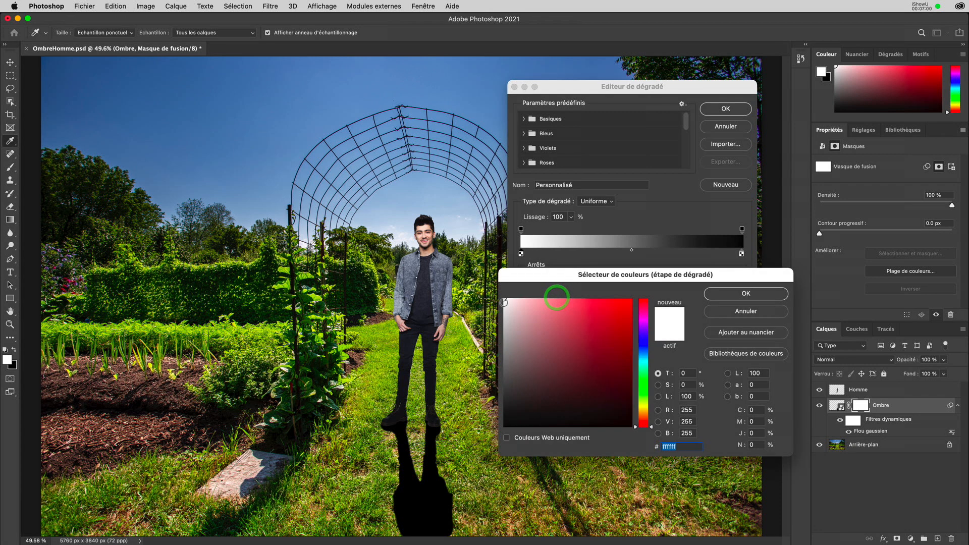
left_click(505, 301)
left_click_drag(505, 301, 503, 307)
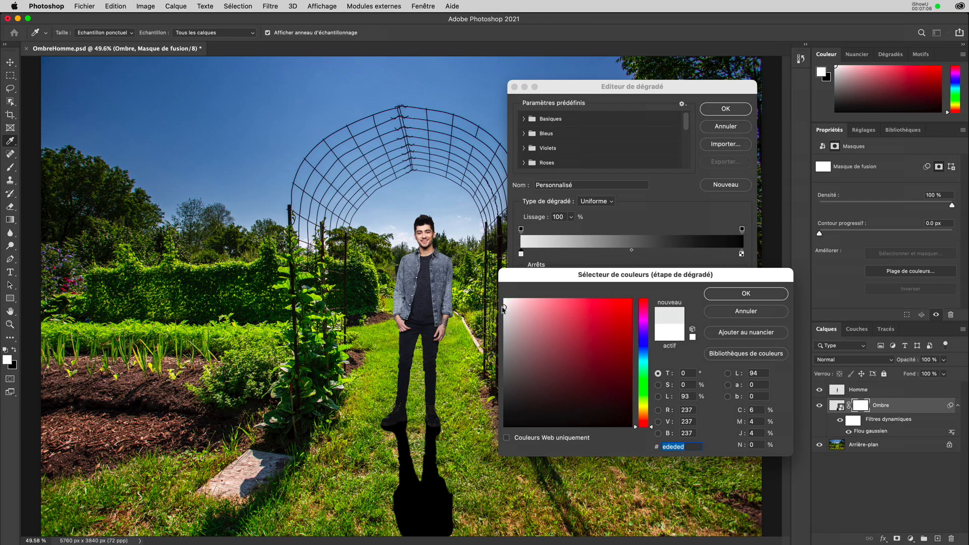
left_click(709, 294)
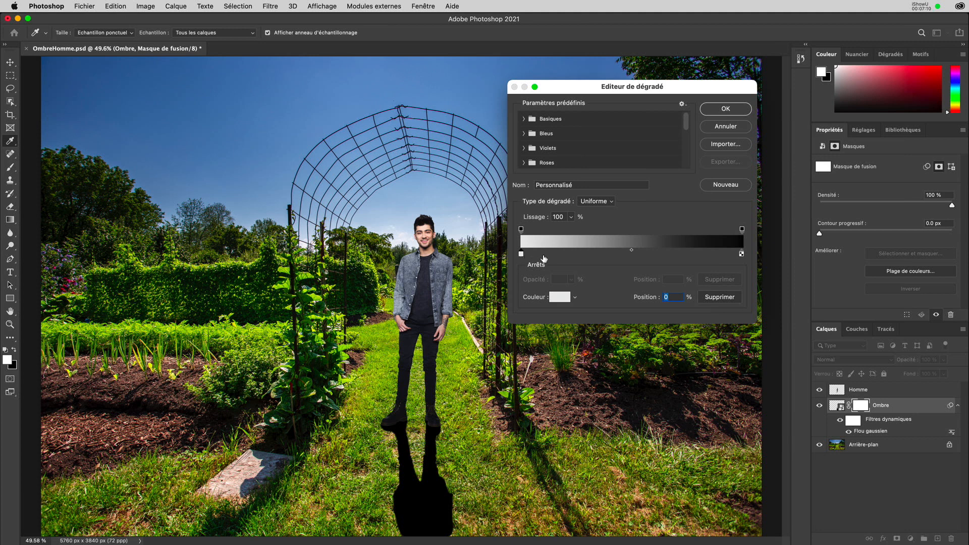
Set the end stop to light grey e3e3e3 and accept the gradient.
left_click(741, 255)
left_click(561, 297)
left_click(503, 310)
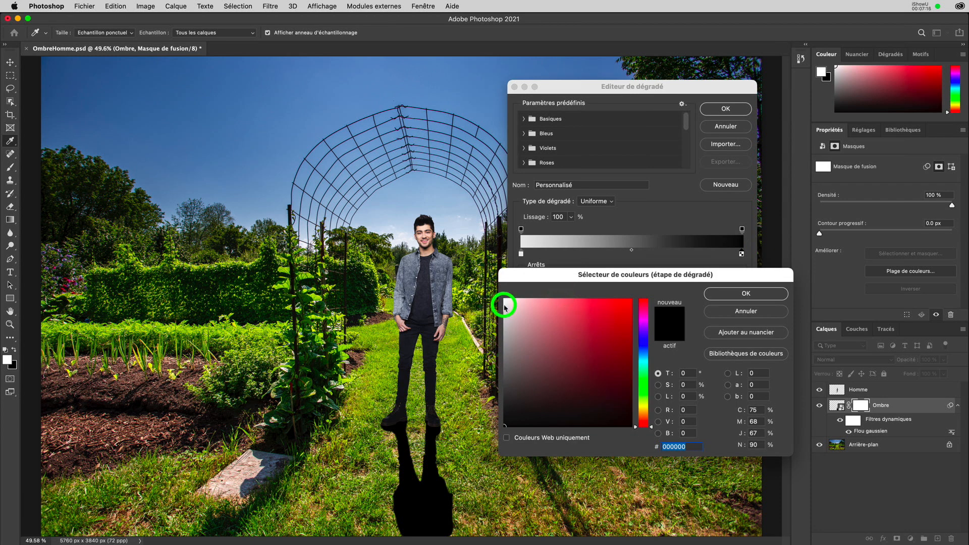
left_click_drag(504, 310, 503, 313)
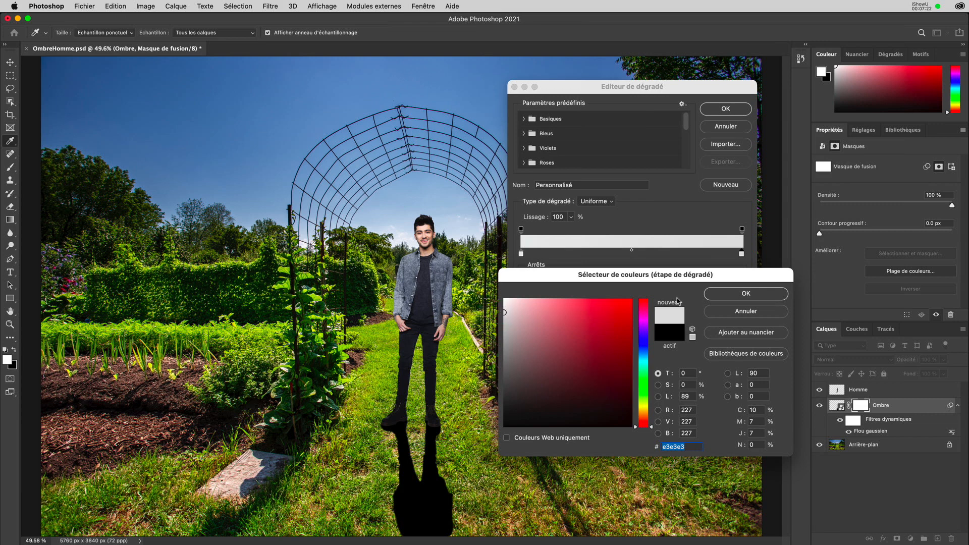
left_click(728, 294)
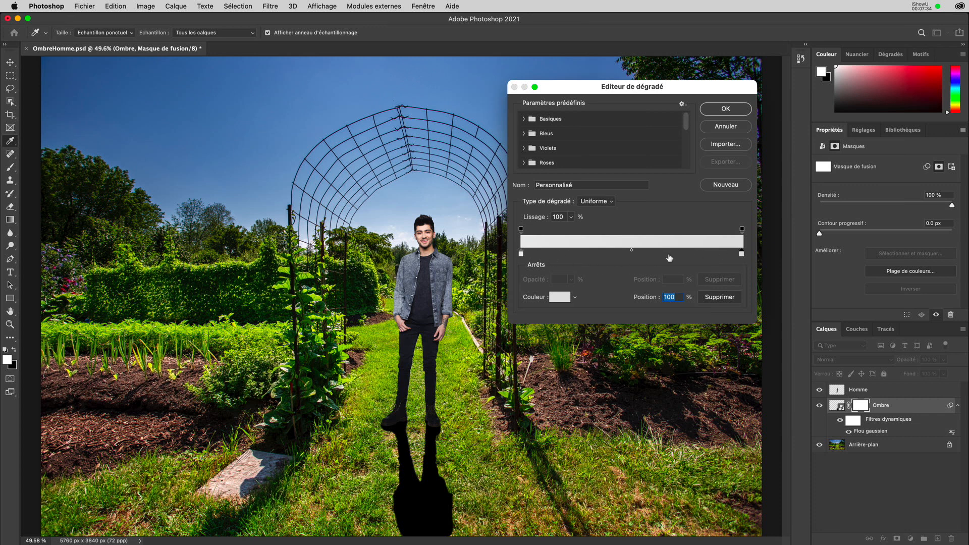
left_click(730, 110)
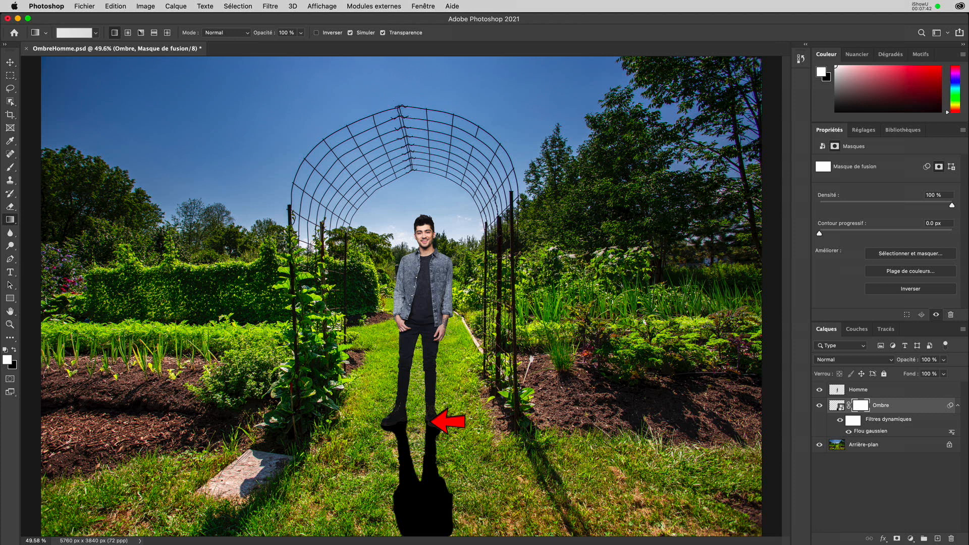
Drag the grey gradient on the Ombre mask from the feet straight down.
left_click_drag(417, 426, 417, 542)
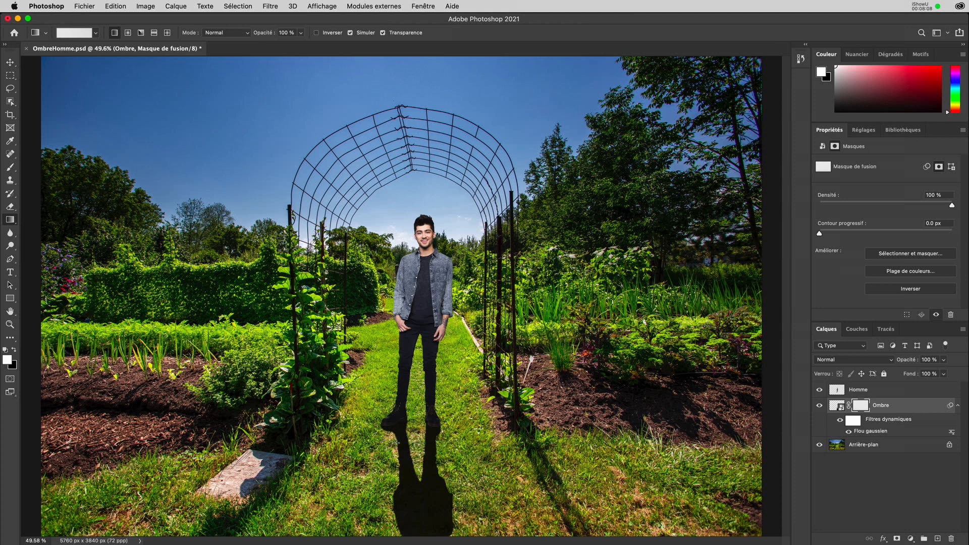
Recheck both grey stops unchanged, then redraw the mask gradient from the feet to the bottom.
left_click(74, 34)
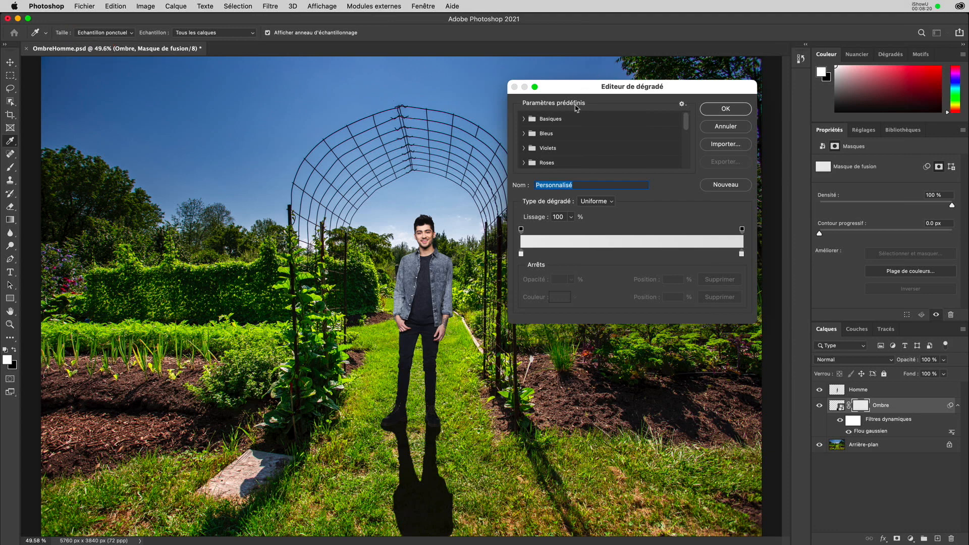
left_click(521, 254)
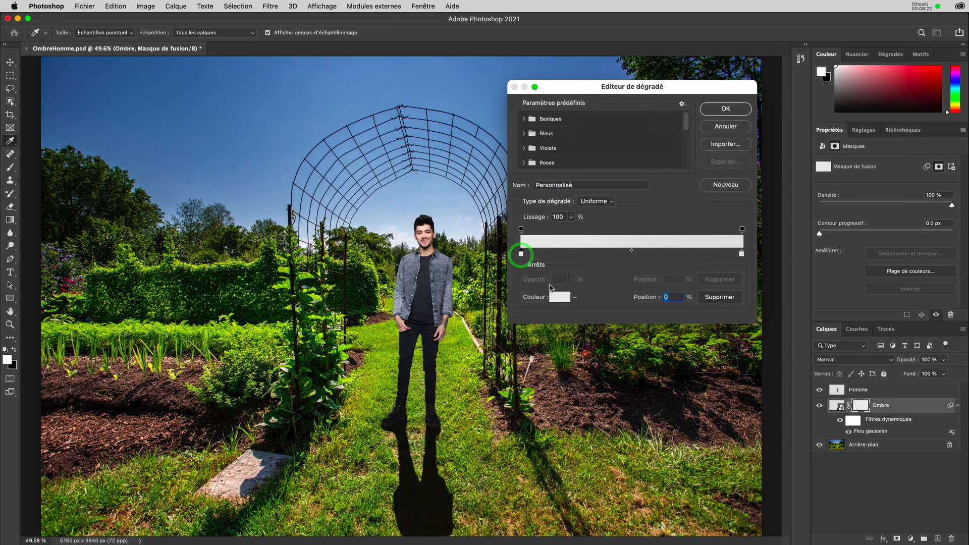
left_click(558, 297)
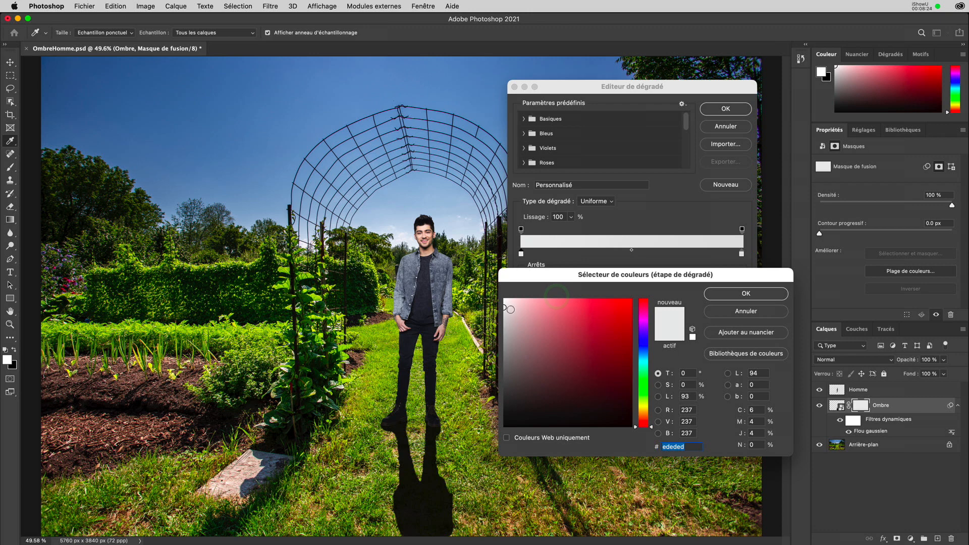
left_click(720, 296)
left_click(741, 254)
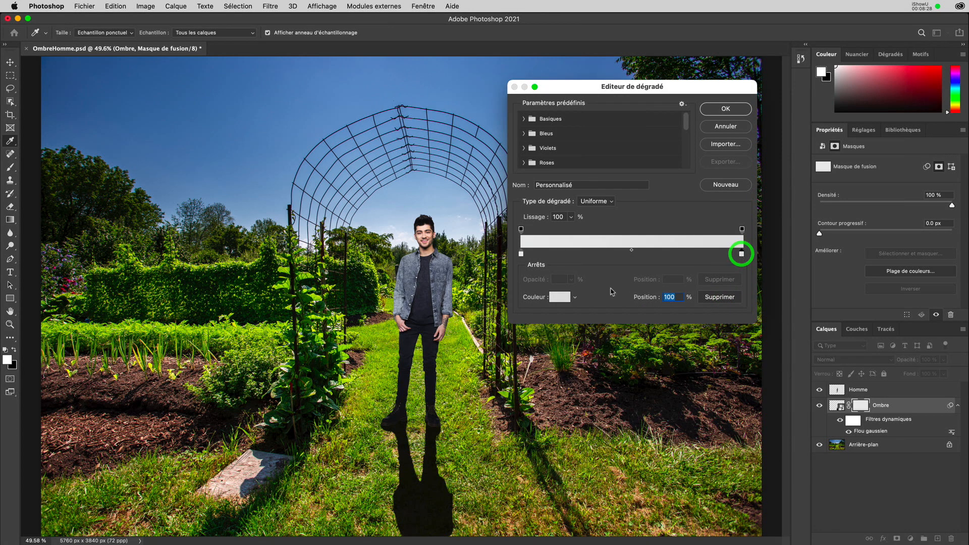
left_click(559, 297)
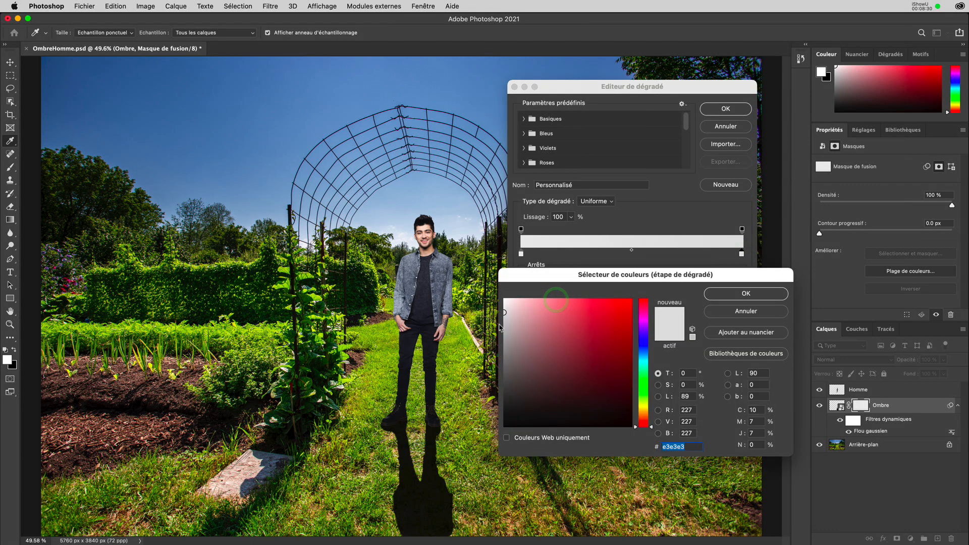
left_click(727, 297)
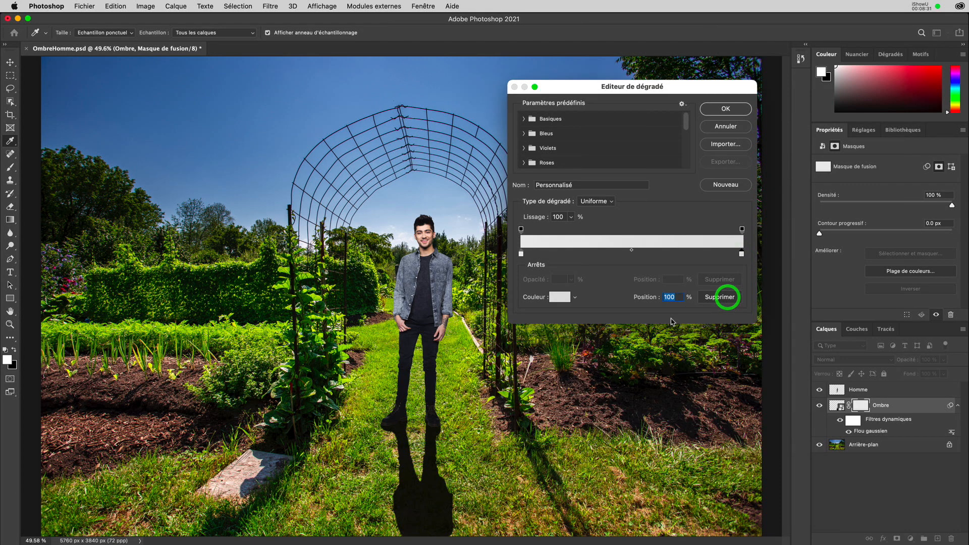
left_click(725, 108)
left_click_drag(416, 433, 417, 538)
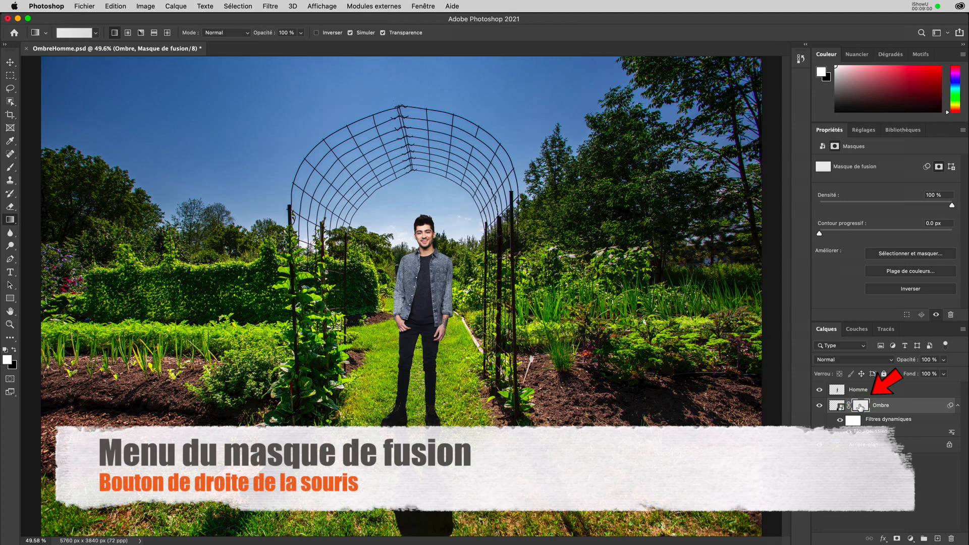
Delete the Ombre layer's mask and lower the shadow layer's opacity to 82 %.
right_click(859, 407)
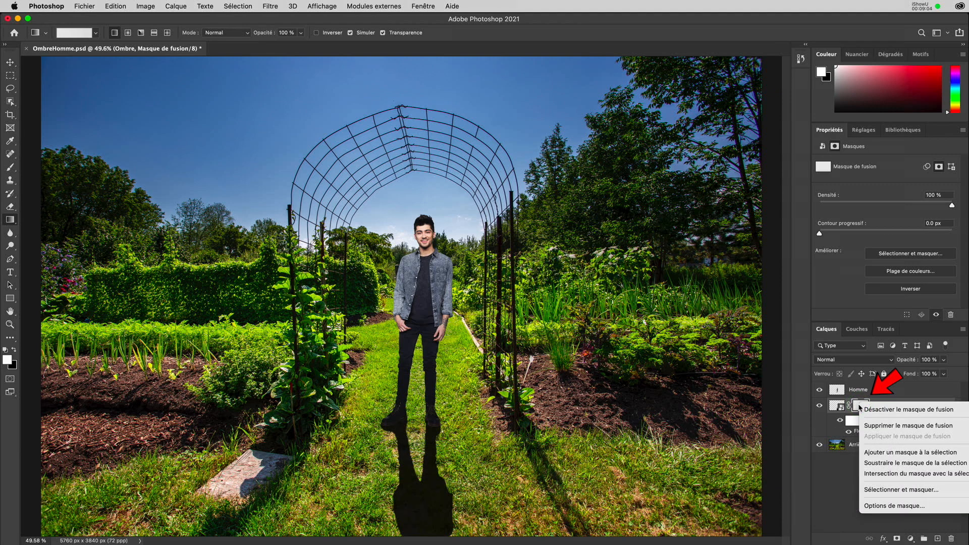
left_click(880, 427)
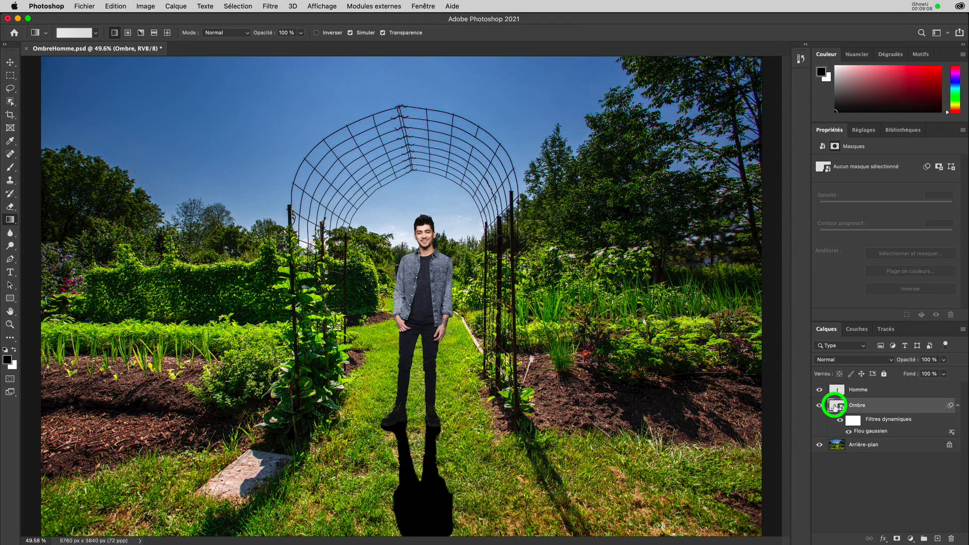
left_click(834, 405)
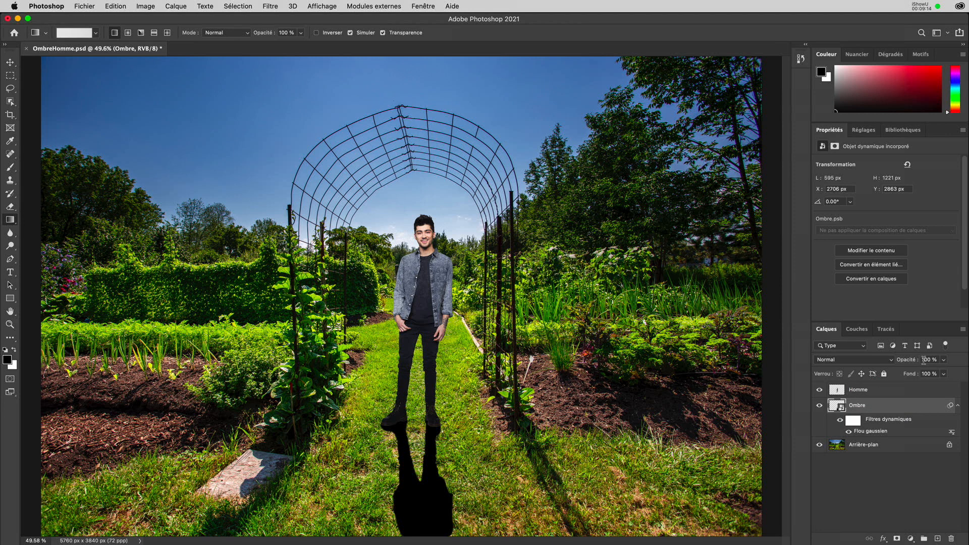
left_click_drag(942, 362, 937, 376)
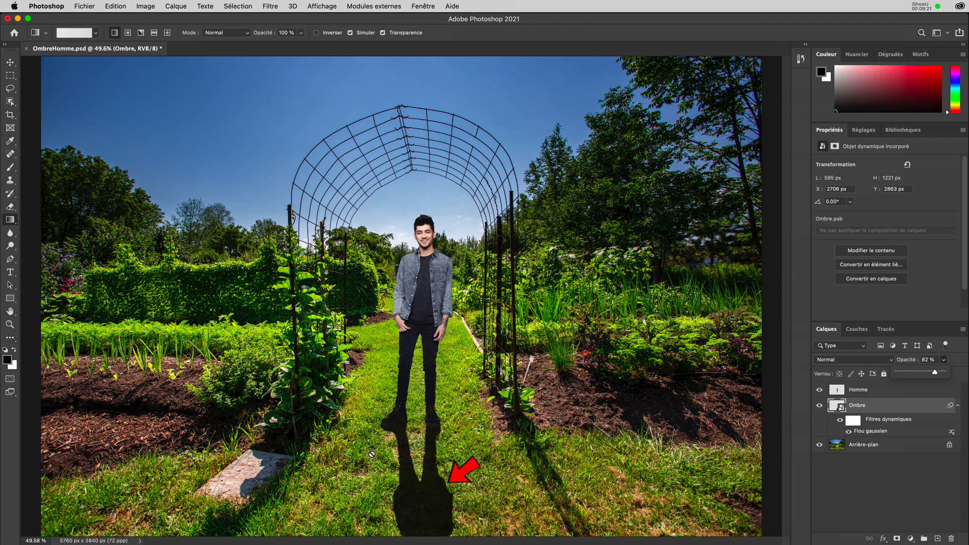
left_click(835, 410)
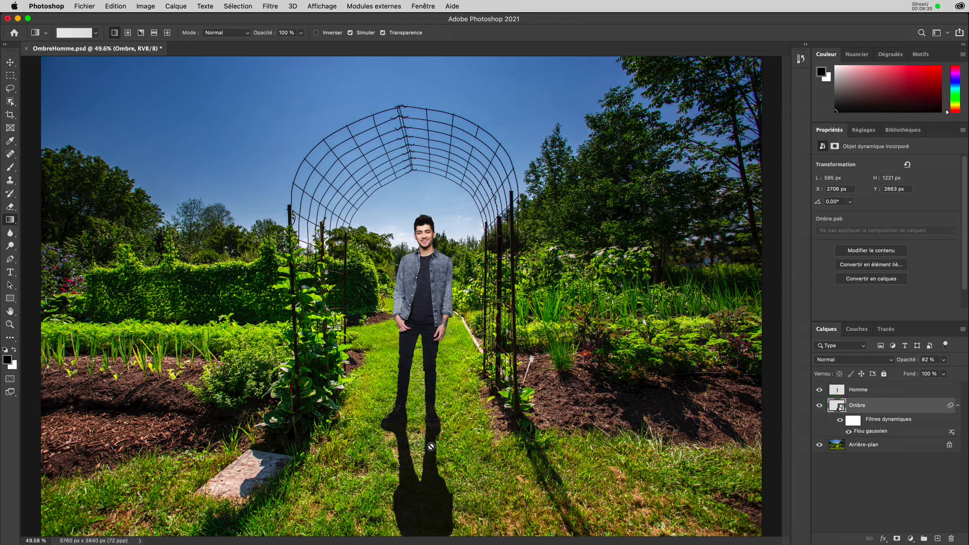